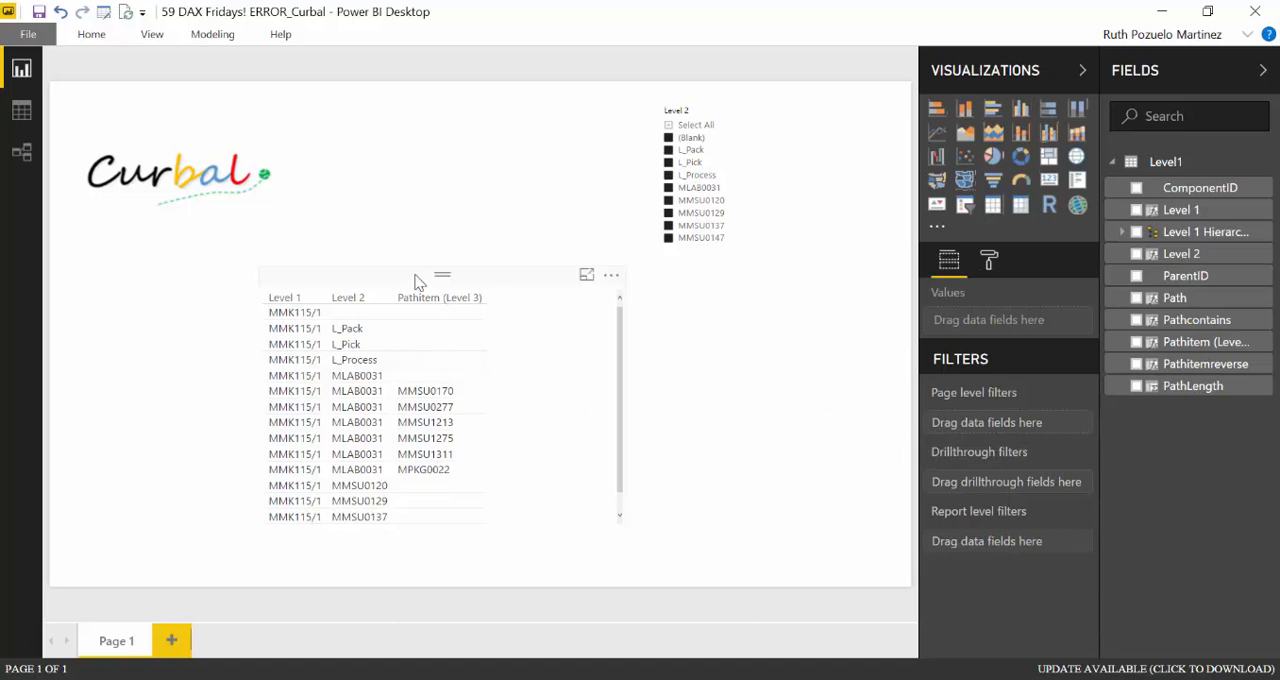
- Nudge the table visual, exclude L_Pack in the Level 2 slicer, then include it again
{"action": "left_click_drag", "start_coordinate": [420, 279], "coordinate": [434, 269]}
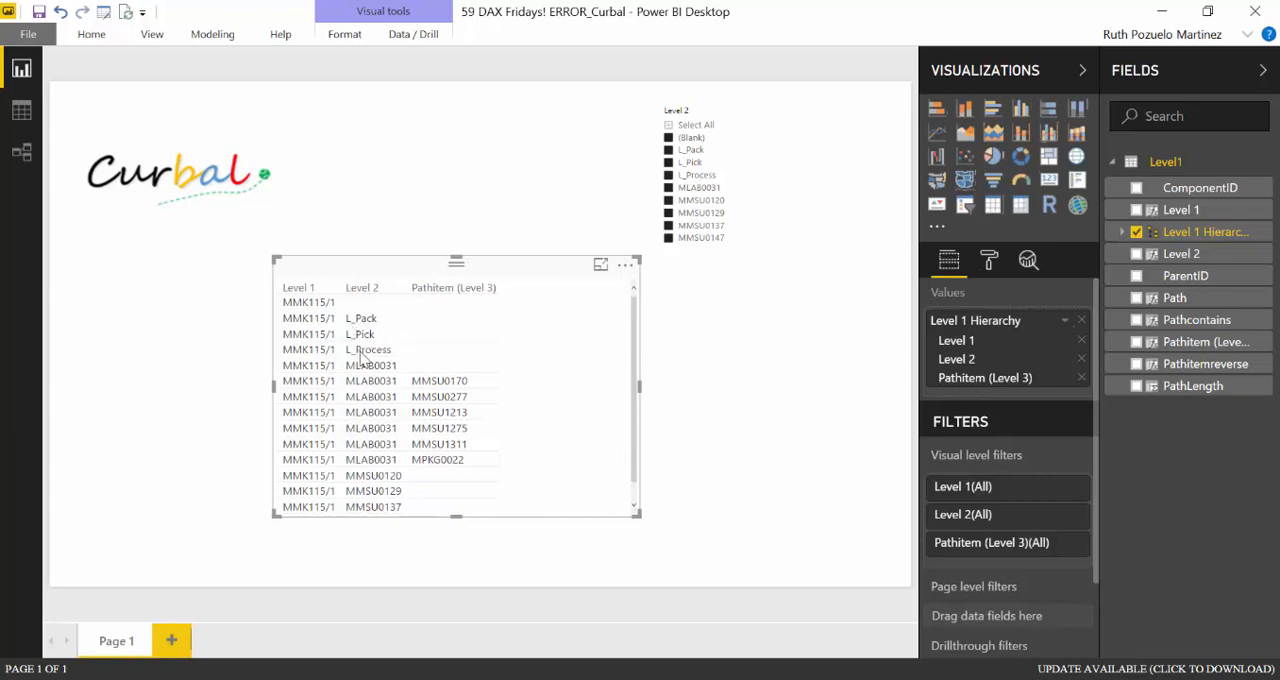
{"action": "mouse_move", "coordinate": [725, 122]}
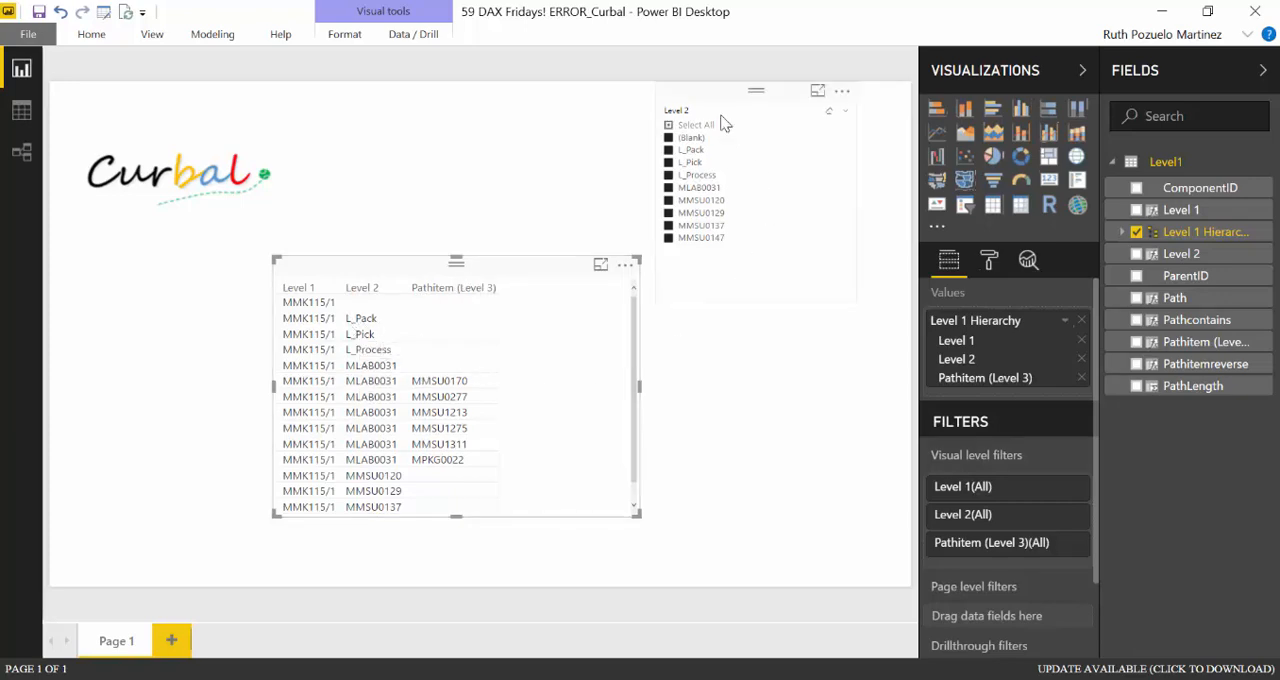
{"action": "left_click", "coordinate": [688, 152]}
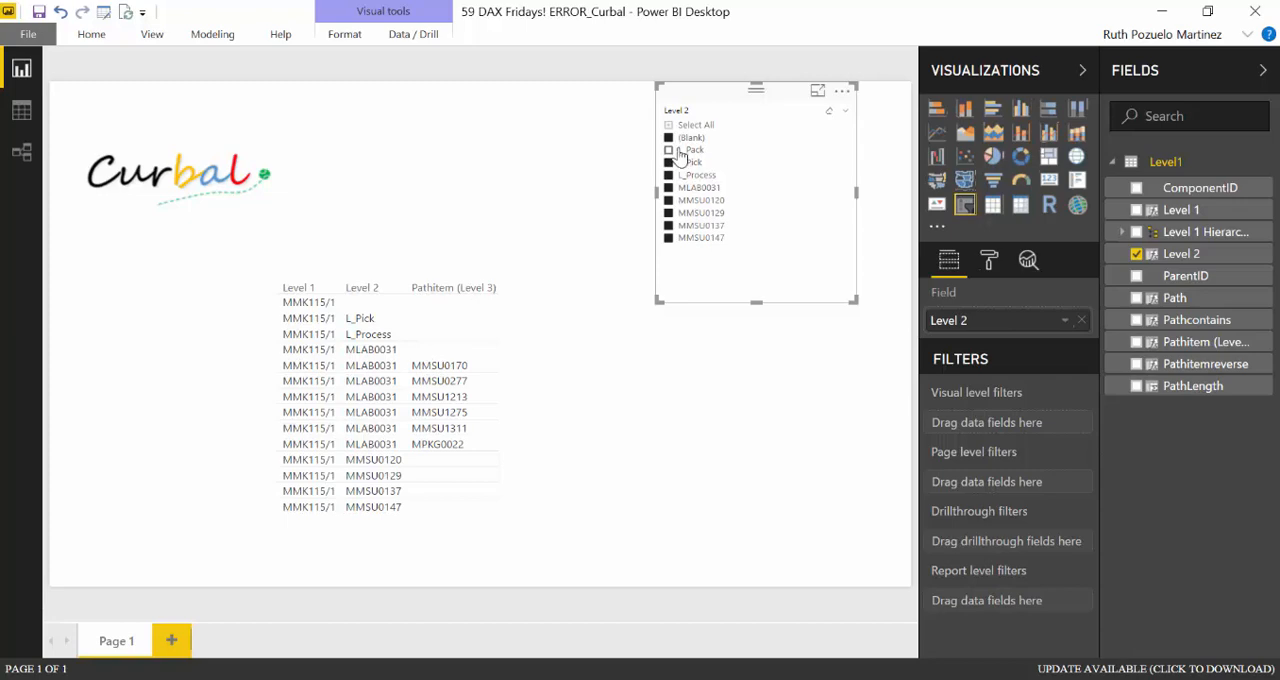
{"action": "left_click", "coordinate": [683, 151]}
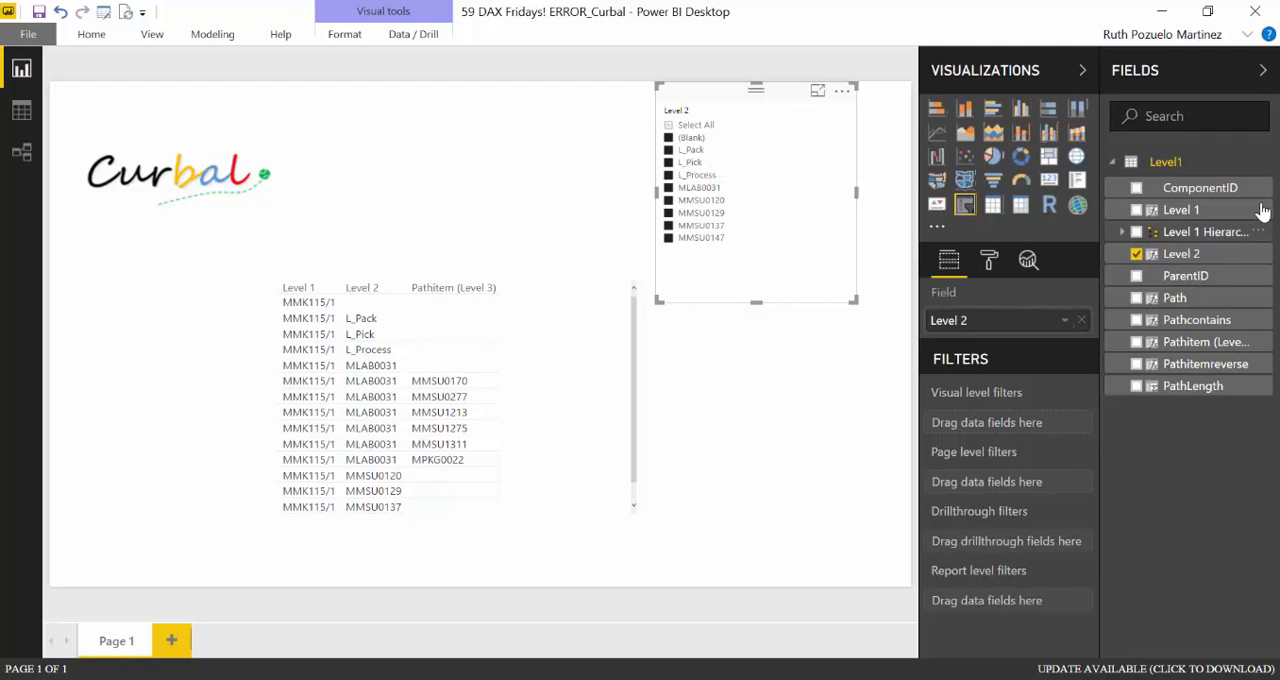
- Create a new measure beginning Error=IF(SELECTEDVALUE( via the suggestions
{"action": "mouse_move", "coordinate": [1190, 161]}
{"action": "left_click", "coordinate": [1268, 161]}
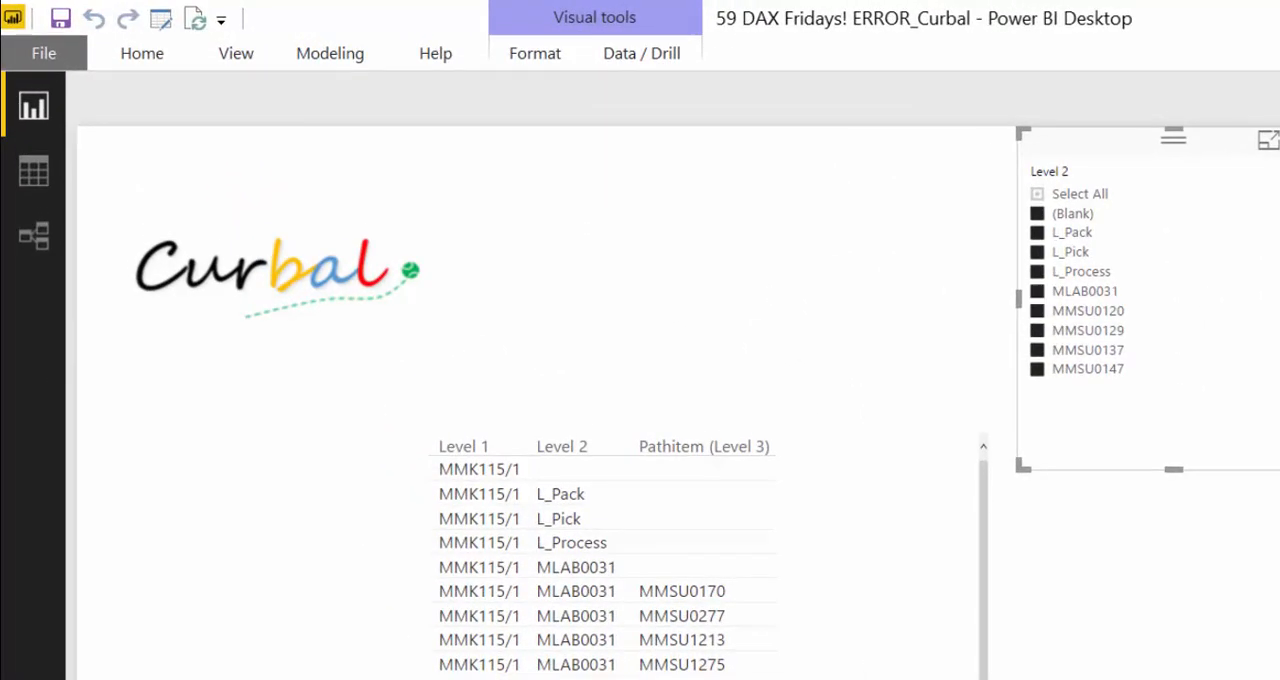
{"action": "type", "text": "E"}
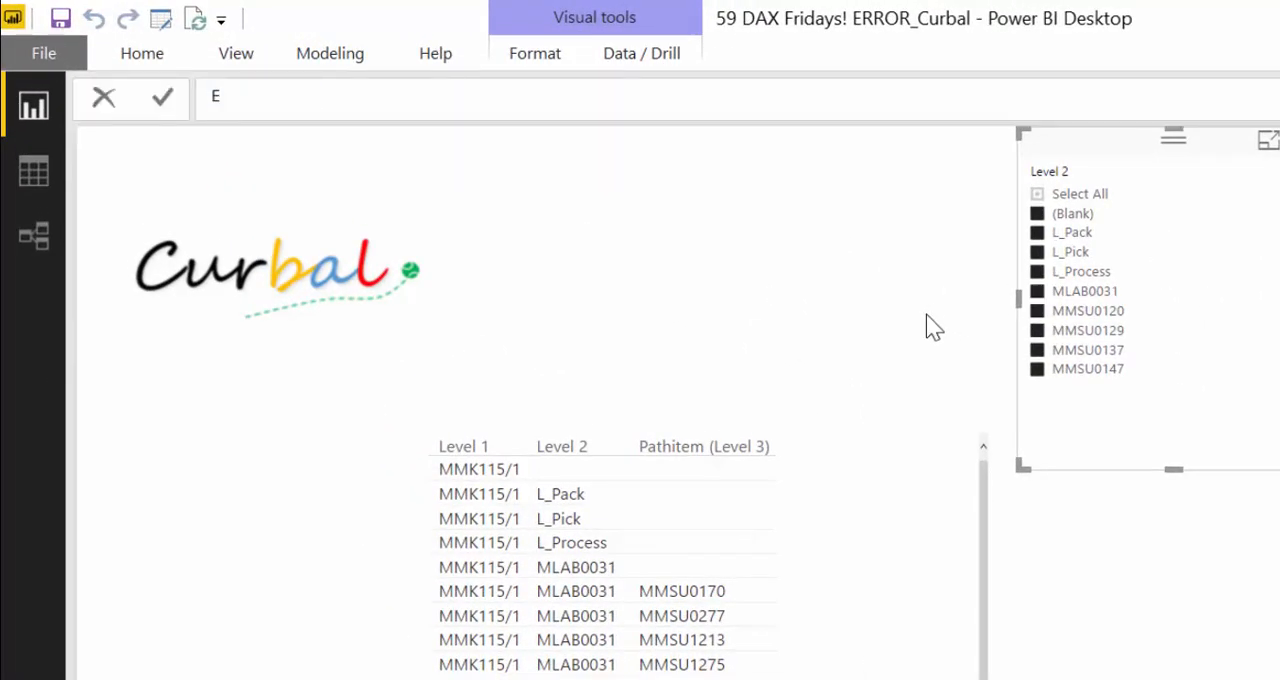
{"action": "type", "text": "rror"}
{"action": "type", "text": "="}
{"action": "type", "text": "if"}
{"action": "key", "text": "Tab"}
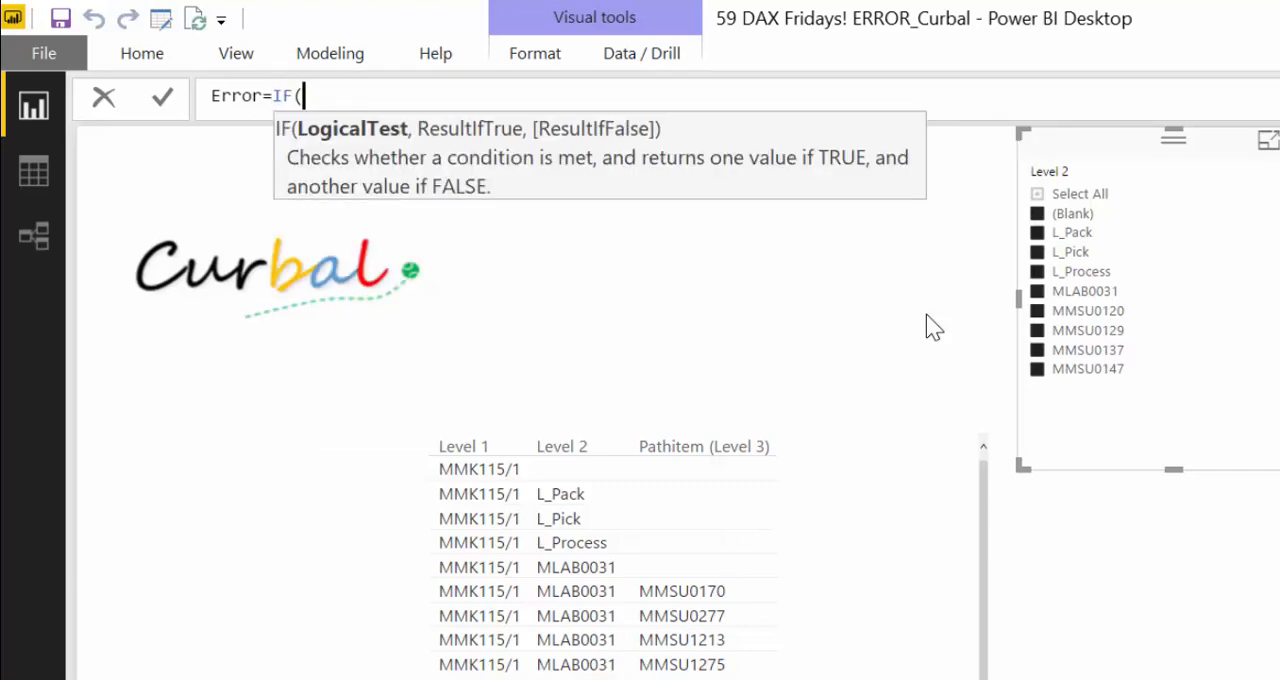
{"action": "type", "text": "se"}
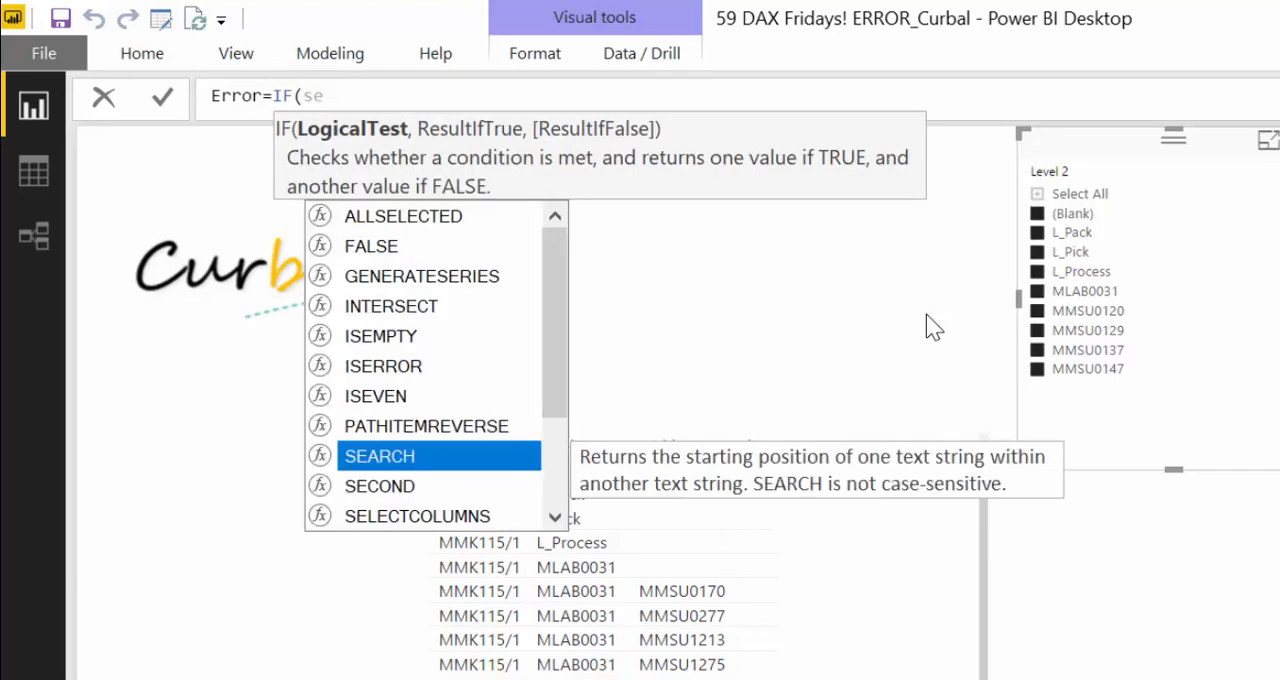
{"action": "type", "text": "lec"}
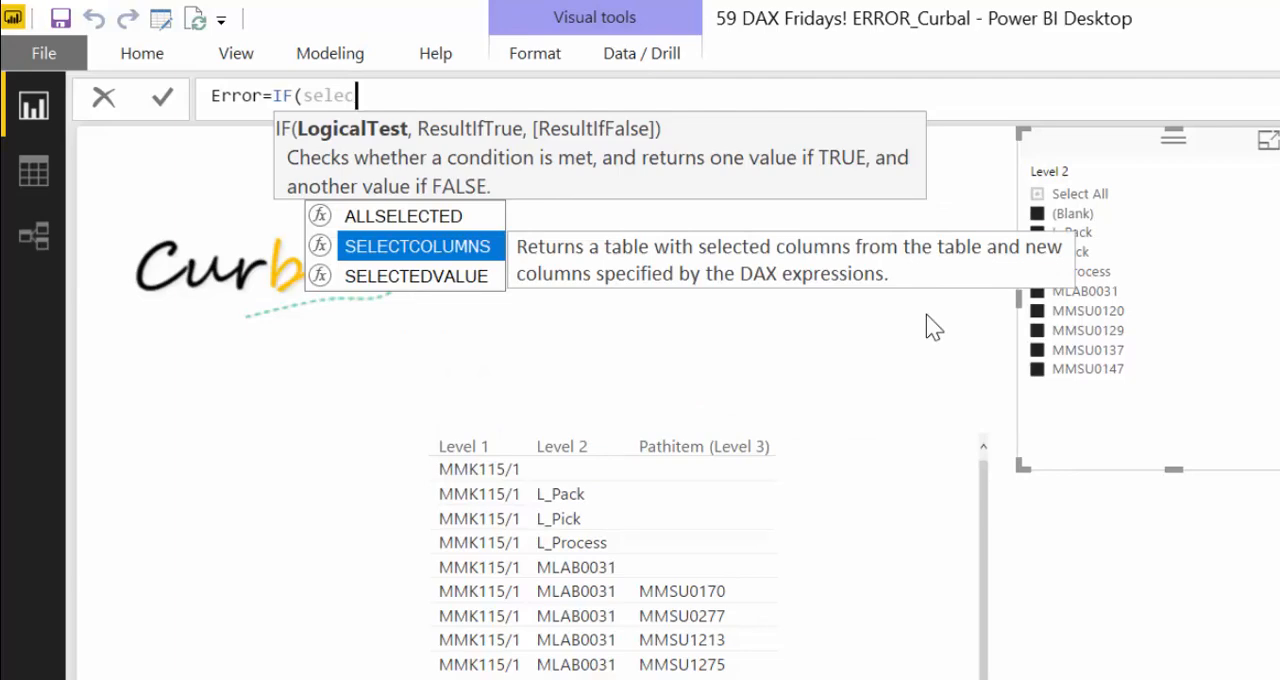
{"action": "key", "text": "Down"}
{"action": "key", "text": "Tab"}
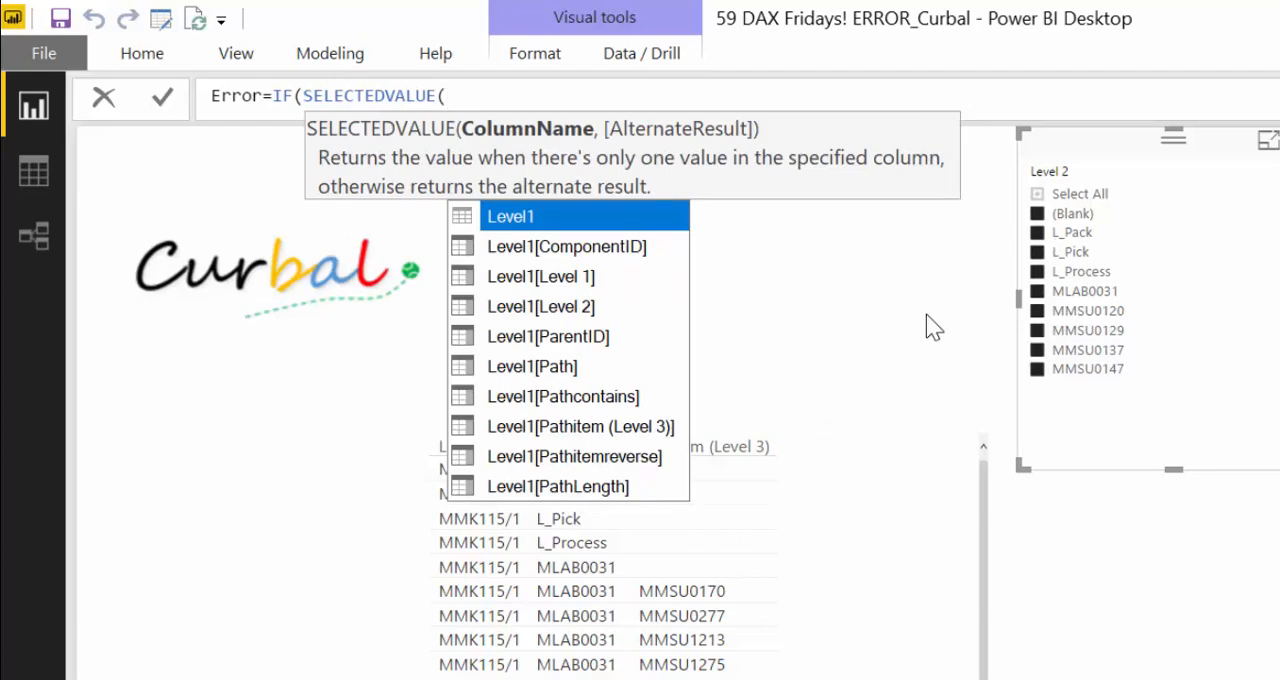
- Complete the condition SELECTEDVALUE(Level1[Level 2])="L_Pack", and continue on a new line
{"action": "key", "text": "Down"}
{"action": "key", "text": "Escape"}
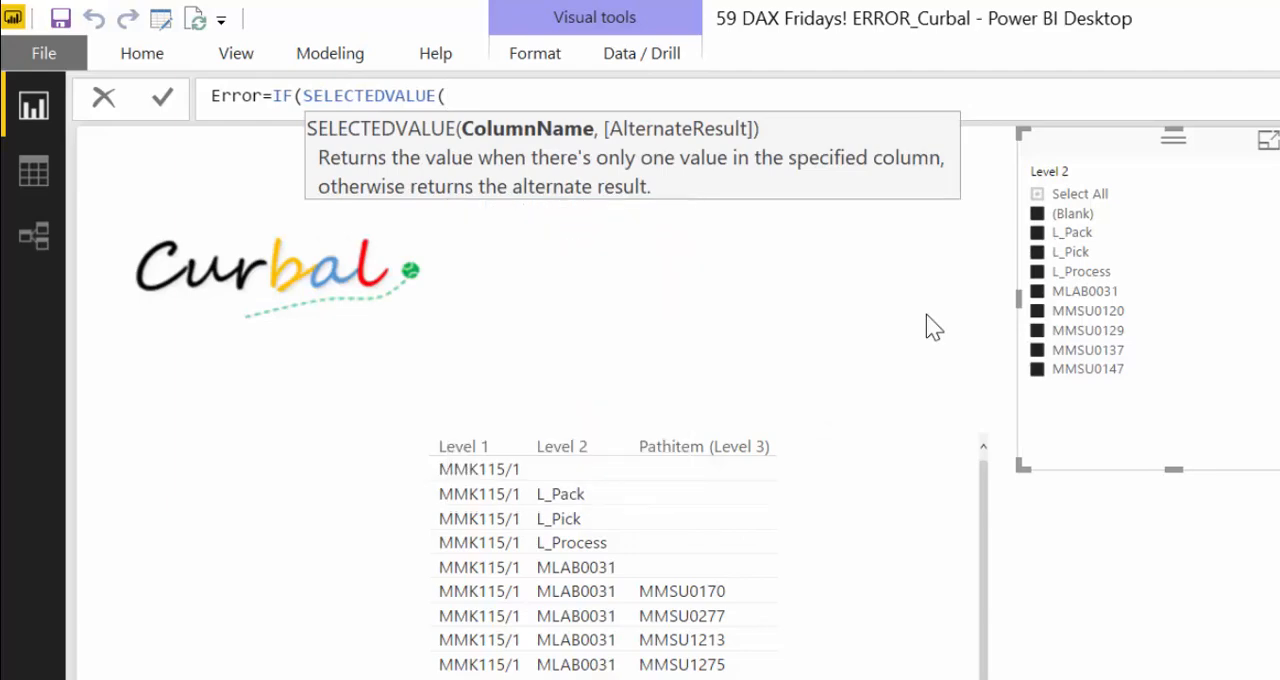
{"action": "type", "text": "Level1[Level 1]"}
{"action": "key", "text": "BackSpace"}
{"action": "key", "text": "BackSpace"}
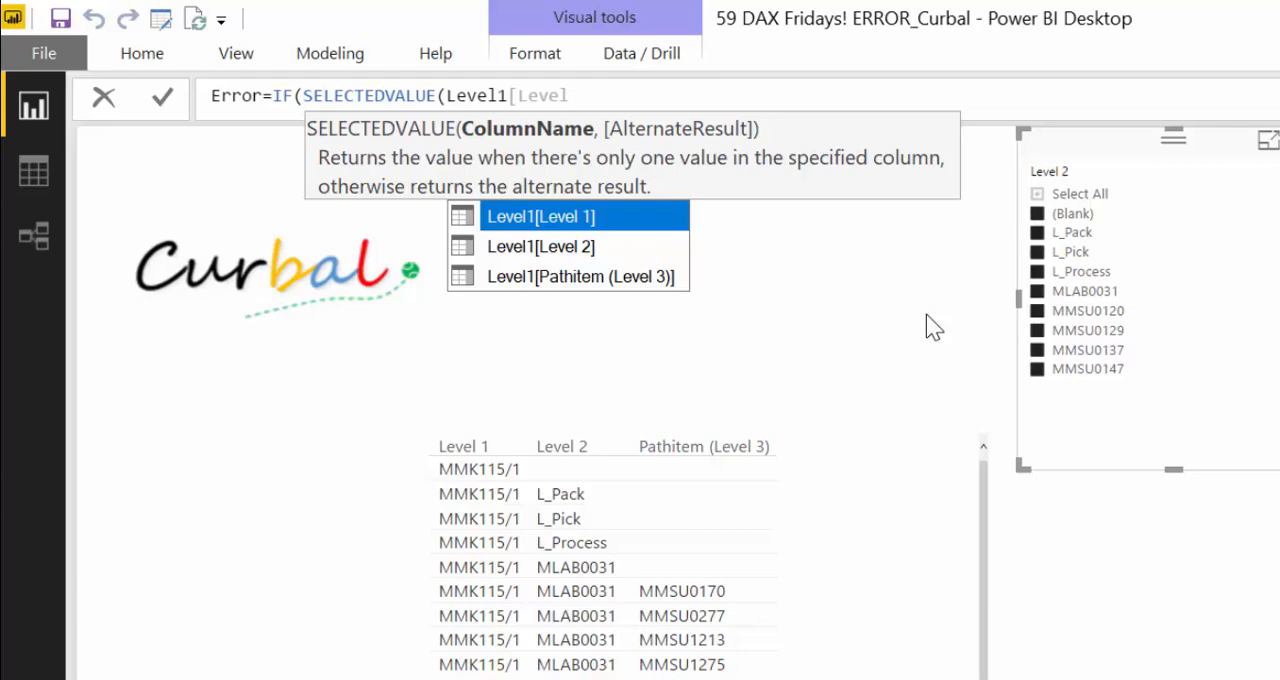
{"action": "key", "text": "Escape"}
{"action": "type", "text": "2]"}
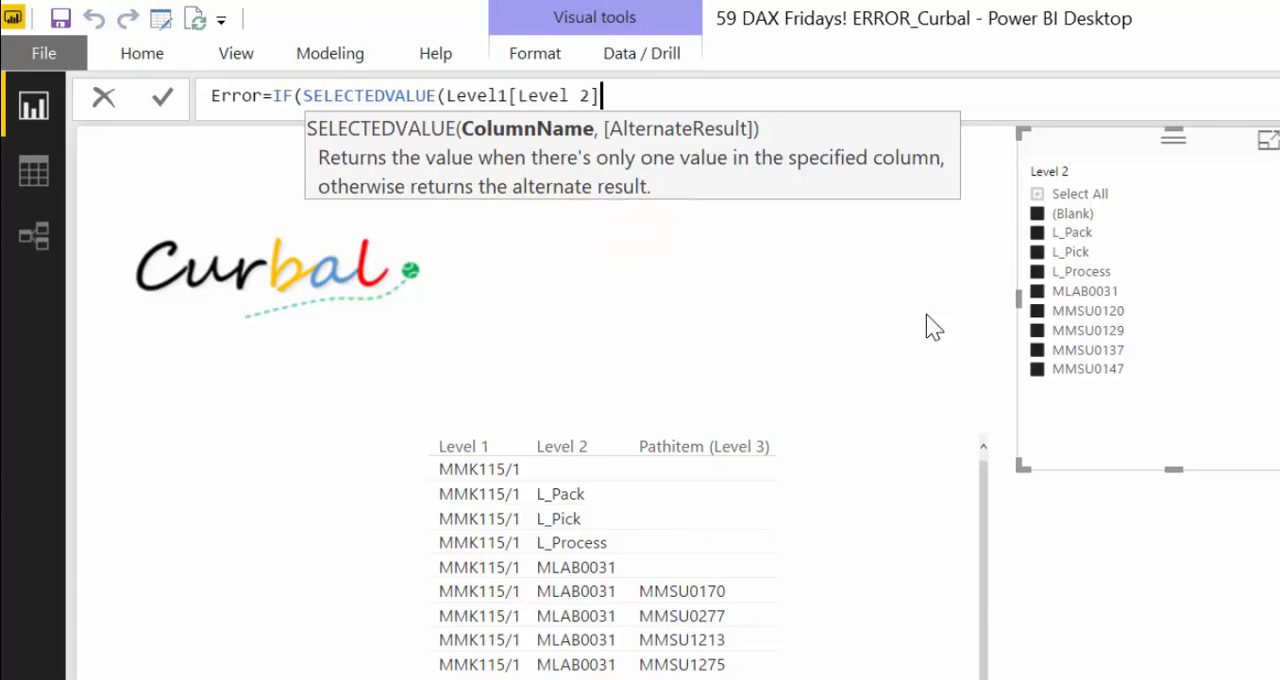
{"action": "type", "text": ")"}
{"action": "key", "text": "BackSpace"}
{"action": "type", "text": ")="}
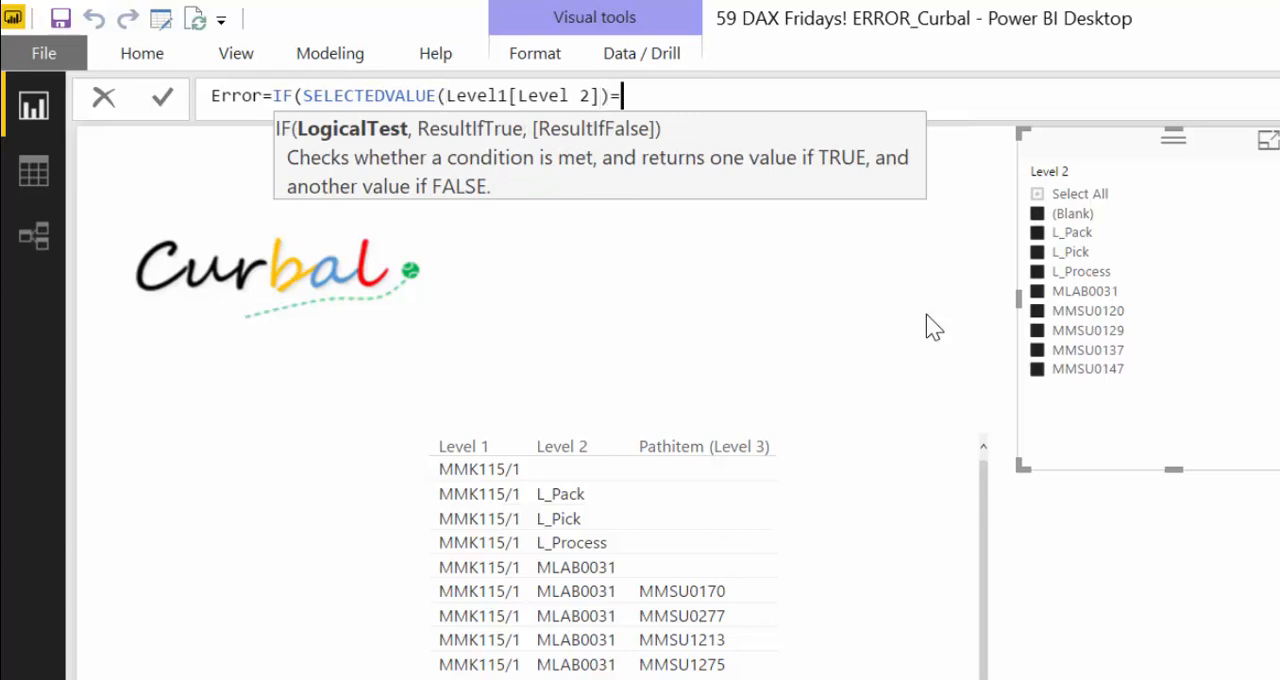
{"action": "type", "text": "\""}
{"action": "type", "text": "L"}
{"action": "type", "text": "_Pac"}
{"action": "type", "text": "k\""}
{"action": "type", "text": ","}
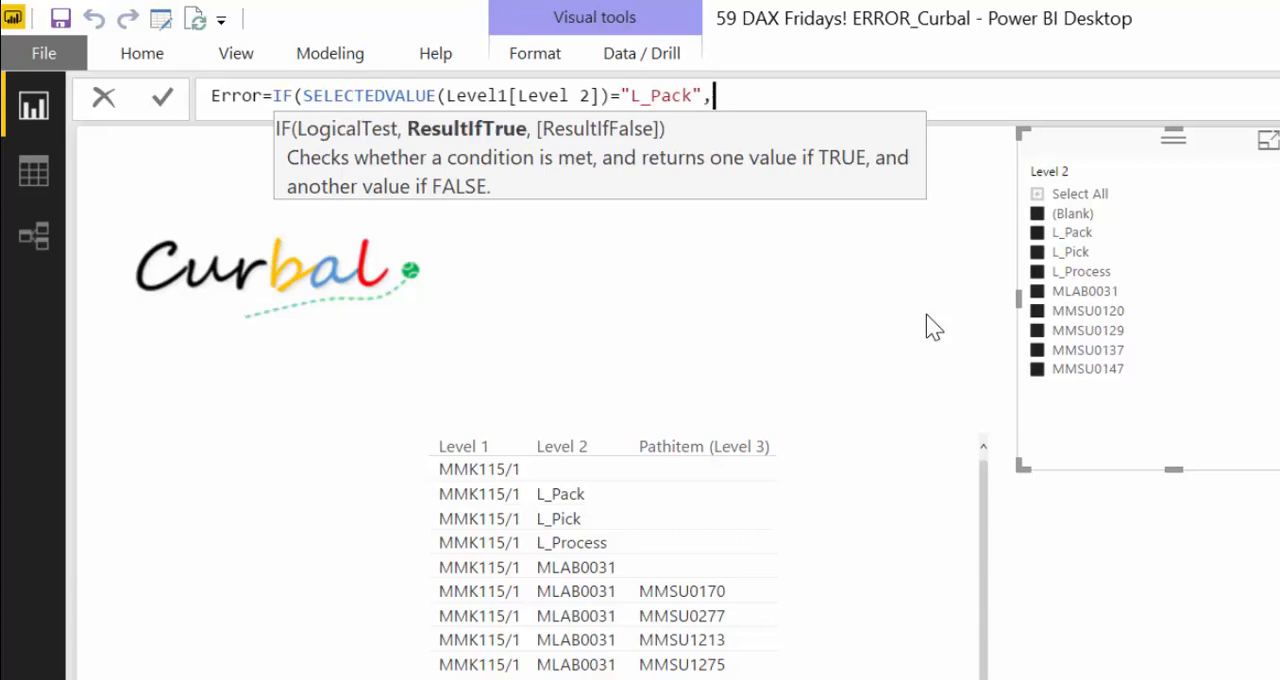
{"action": "key", "text": "shift+Return"}
- Add an indented ERROR("…") stating L_Pack is not allowed for this calculation, fixing typos
{"action": "key", "text": "Tab"}
{"action": "key", "text": "Tab"}
{"action": "key", "text": "Tab"}
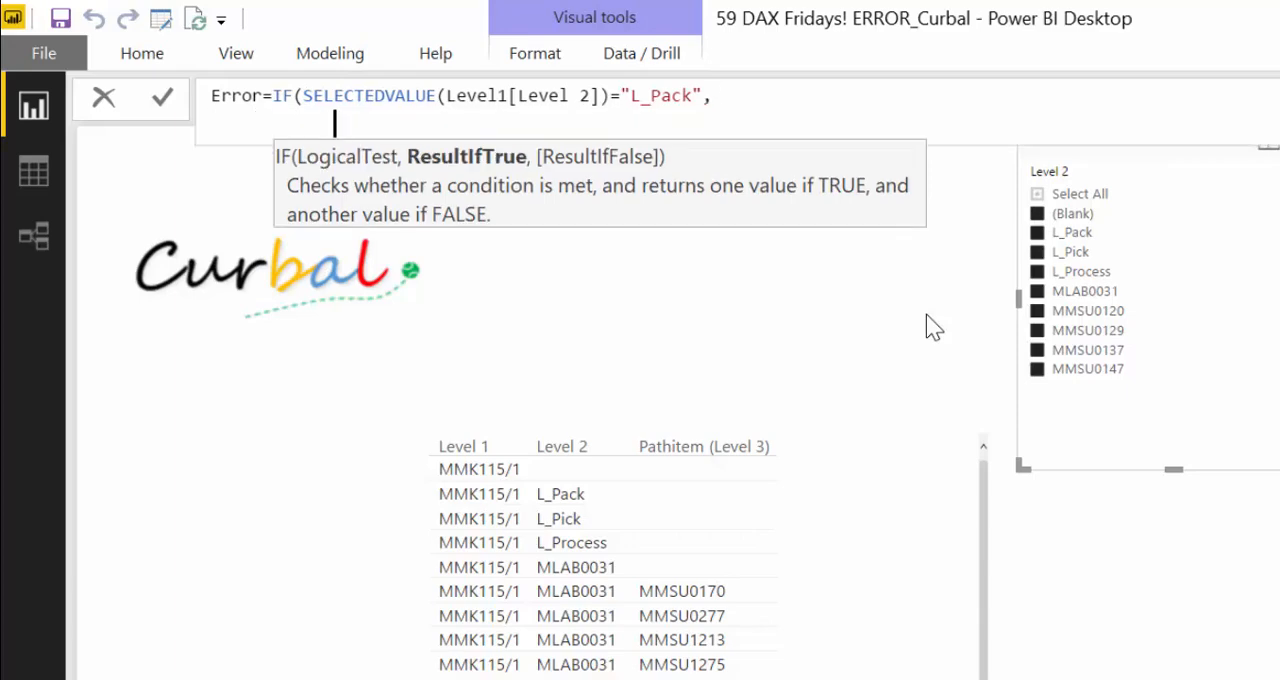
{"action": "type", "text": "e"}
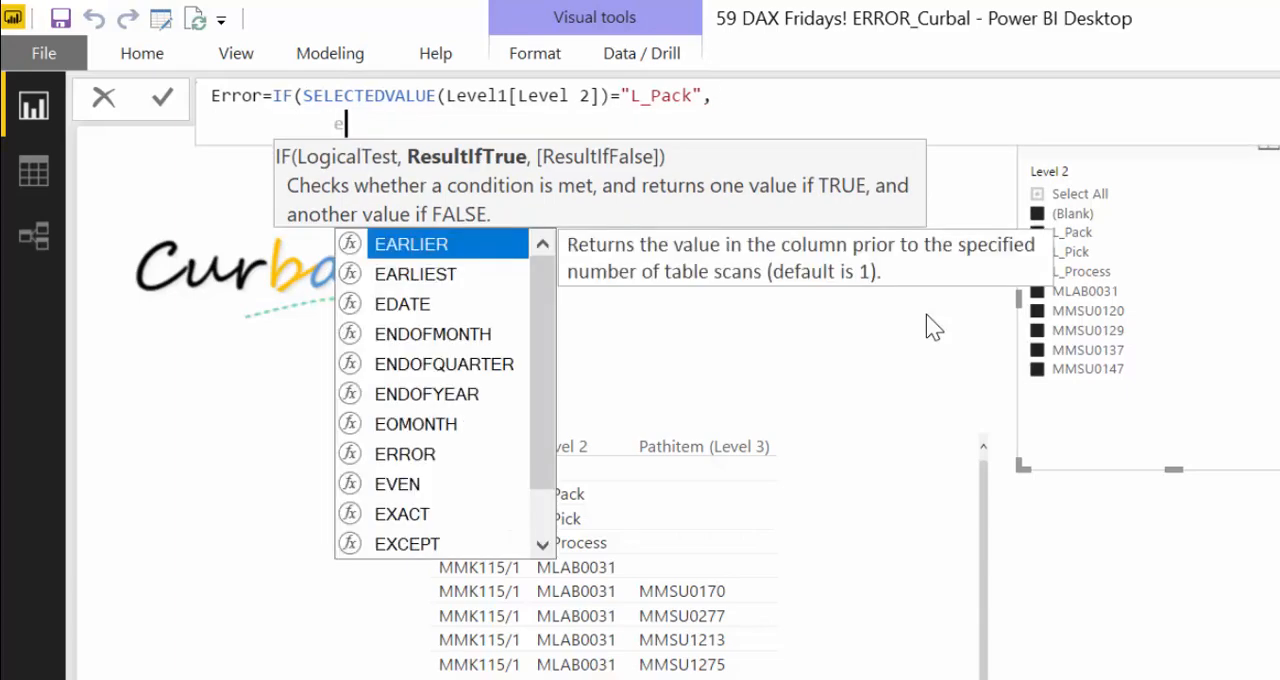
{"action": "type", "text": "rr"}
{"action": "key", "text": "Tab"}
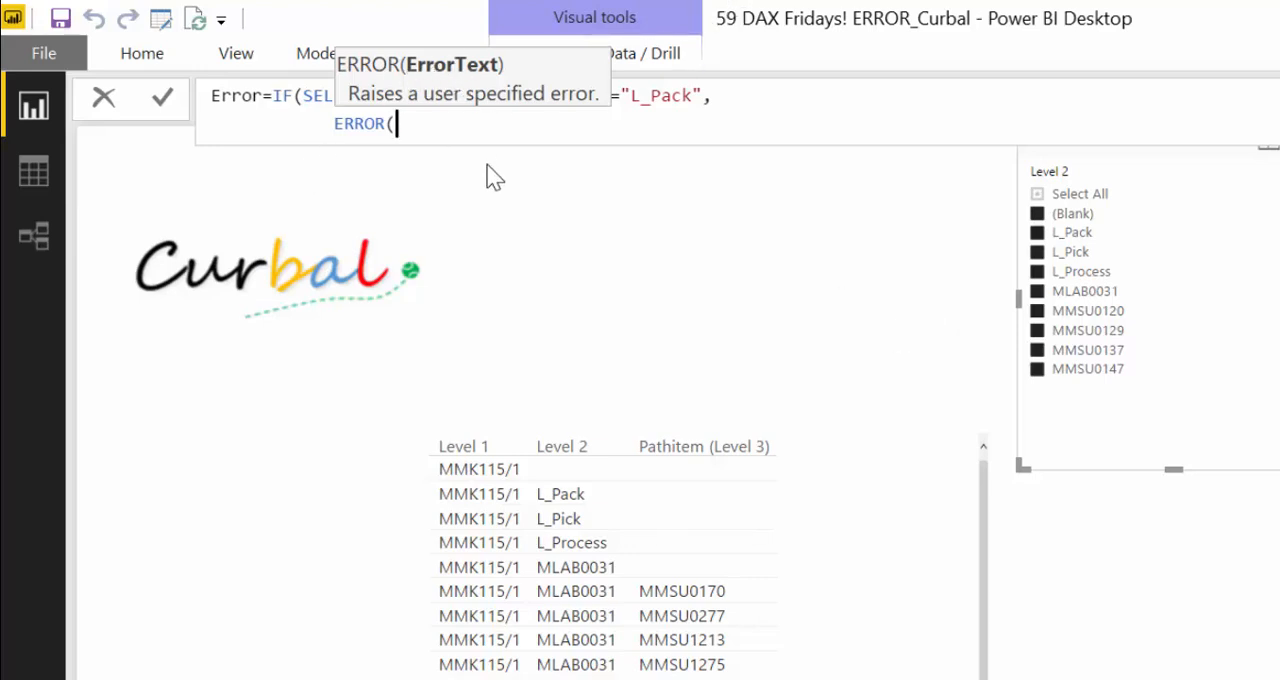
{"action": "type", "text": "\""}
{"action": "type", "text": "L"}
{"action": "type", "text": "_"}
{"action": "type", "text": "Pack"}
{"action": "type", "text": " is not "}
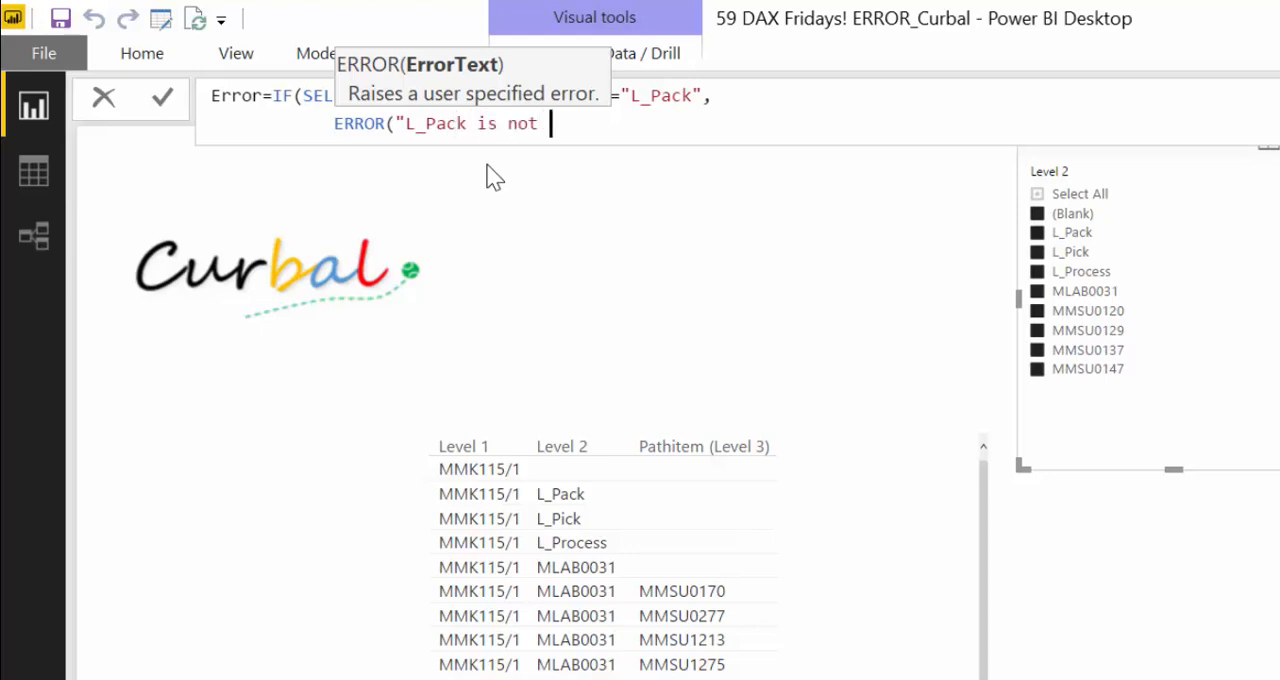
{"action": "type", "text": "allowd"}
{"action": "key", "text": "BackSpace"}
{"action": "type", "text": "e"}
{"action": "type", "text": "d for htis t"}
{"action": "key", "text": "BackSpace"}
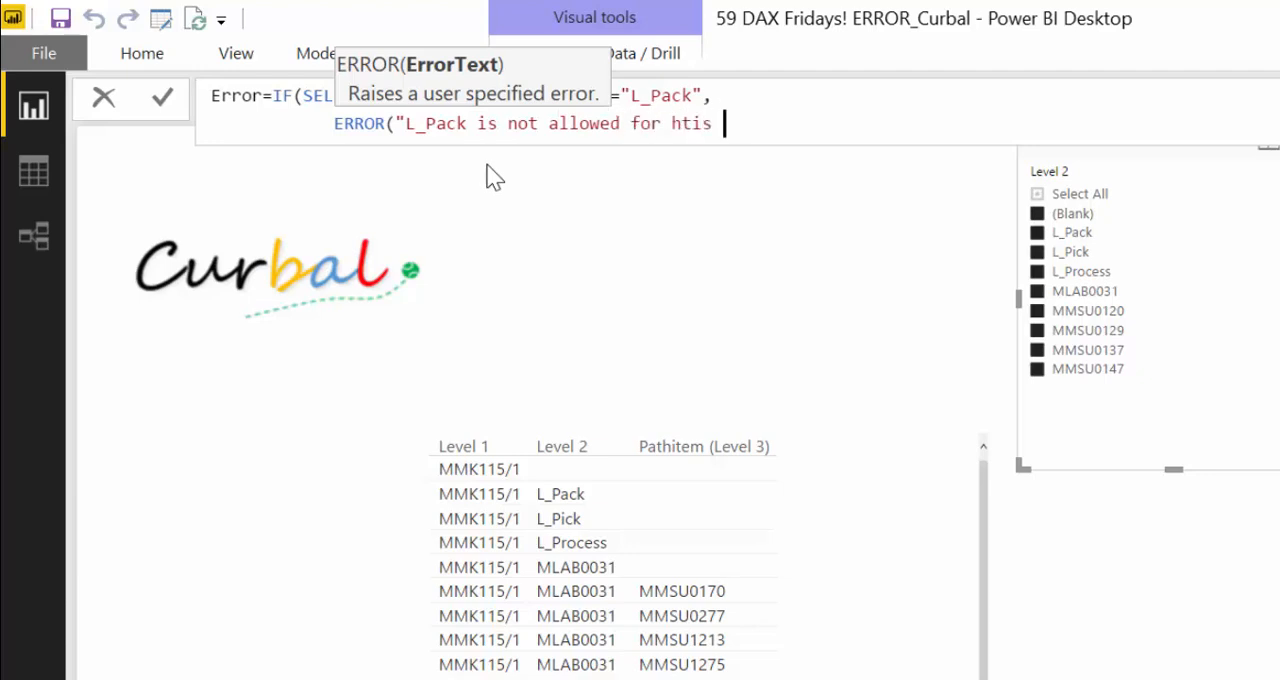
{"action": "key", "text": "BackSpace"}
{"action": "key", "text": "BackSpace"}
{"action": "key", "text": "BackSpace"}
{"action": "key", "text": "BackSpace"}
{"action": "key", "text": "BackSpace"}
{"action": "type", "text": "this ca"}
{"action": "type", "text": "lculation"}
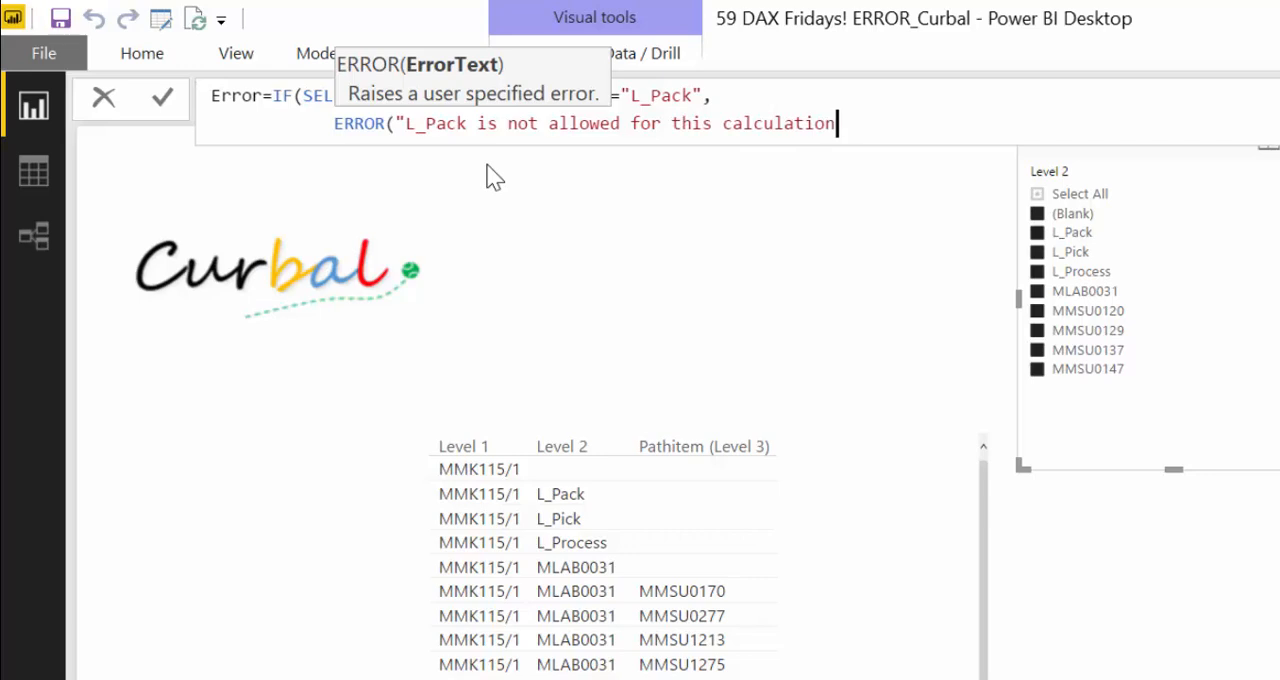
{"action": "type", "text": " becau"}
{"action": "type", "text": "se it has in"}
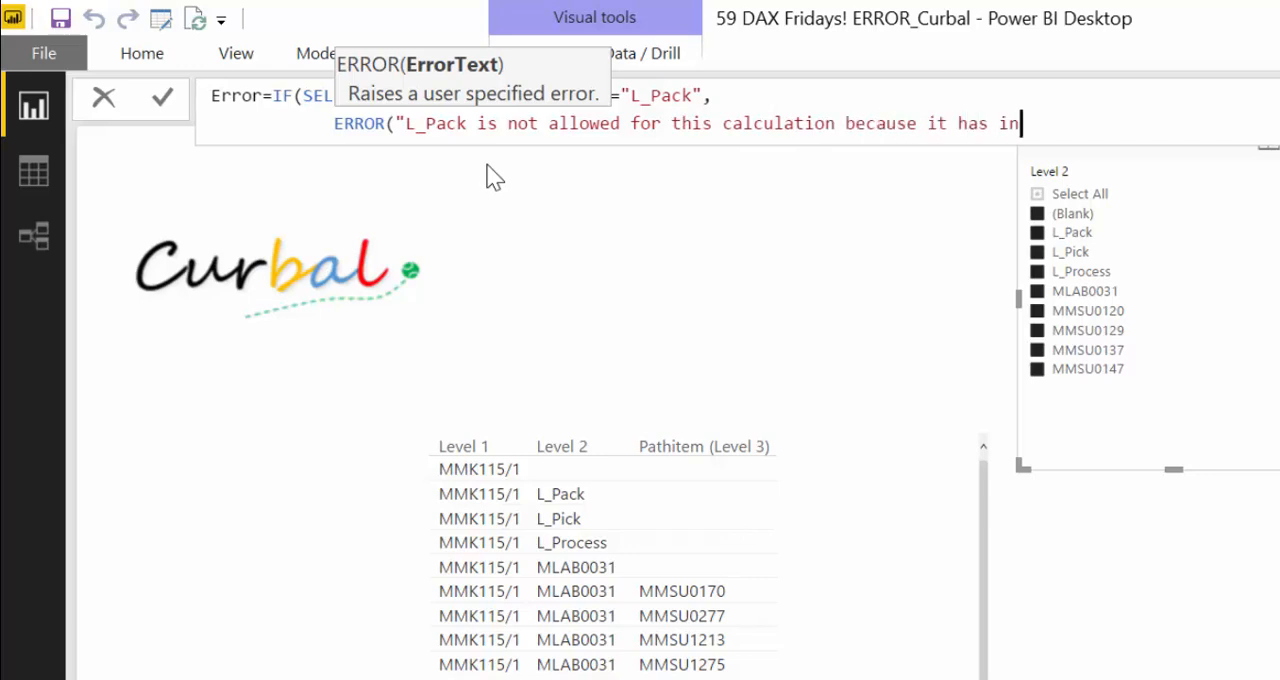
{"action": "type", "text": "valid "}
{"action": "type", "text": "value"}
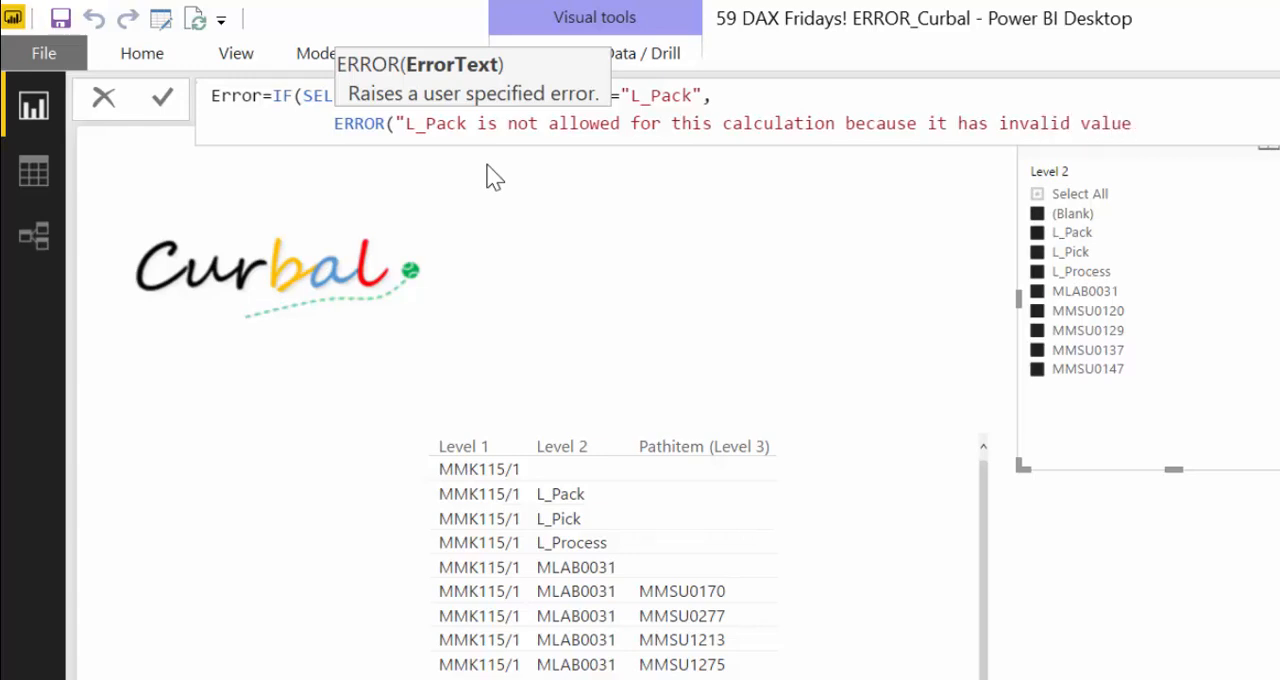
{"action": "type", "text": "s, "}
{"action": "type", "text": " please "}
{"action": "type", "text": "n"}
- Finish the message with "please unselect it", correcting mistyped letters
{"action": "key", "text": "BackSpace"}
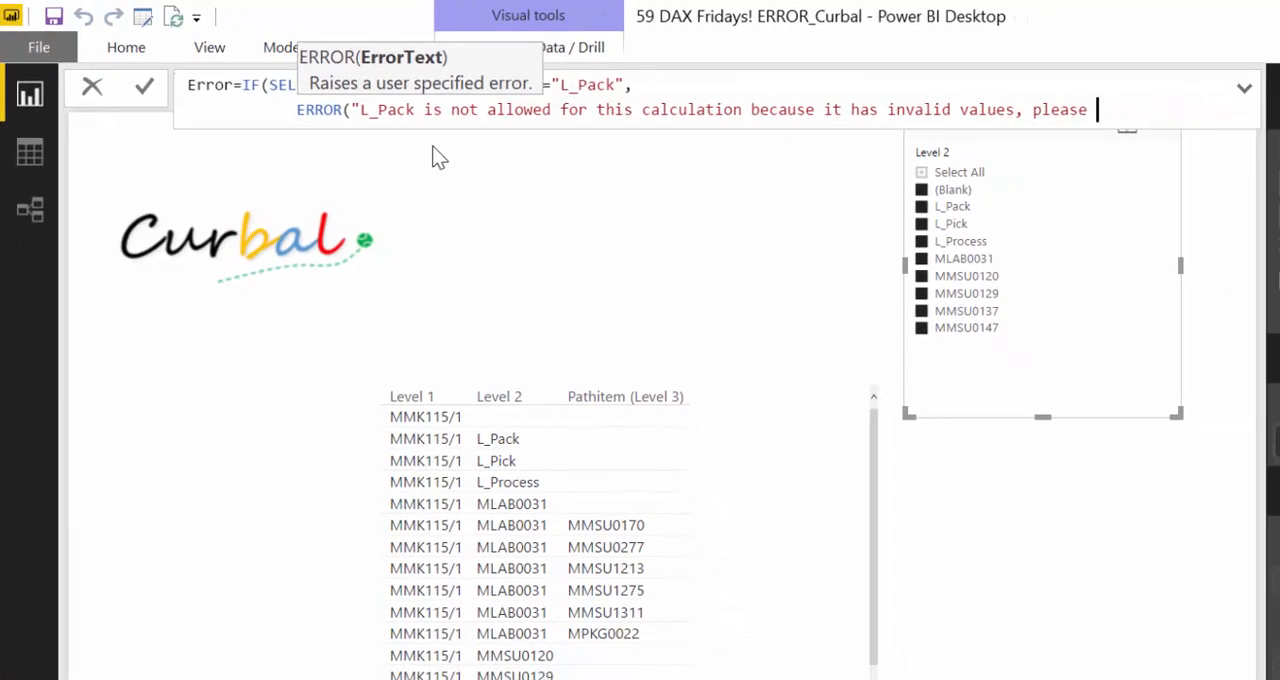
{"action": "type", "text": "unde"}
{"action": "key", "text": "BackSpace"}
{"action": "key", "text": "BackSpace"}
{"action": "type", "text": "s"}
{"action": "type", "text": "le"}
{"action": "key", "text": "BackSpace"}
{"action": "key", "text": "BackSpace"}
{"action": "type", "text": "el"}
{"action": "type", "text": "ect it"}
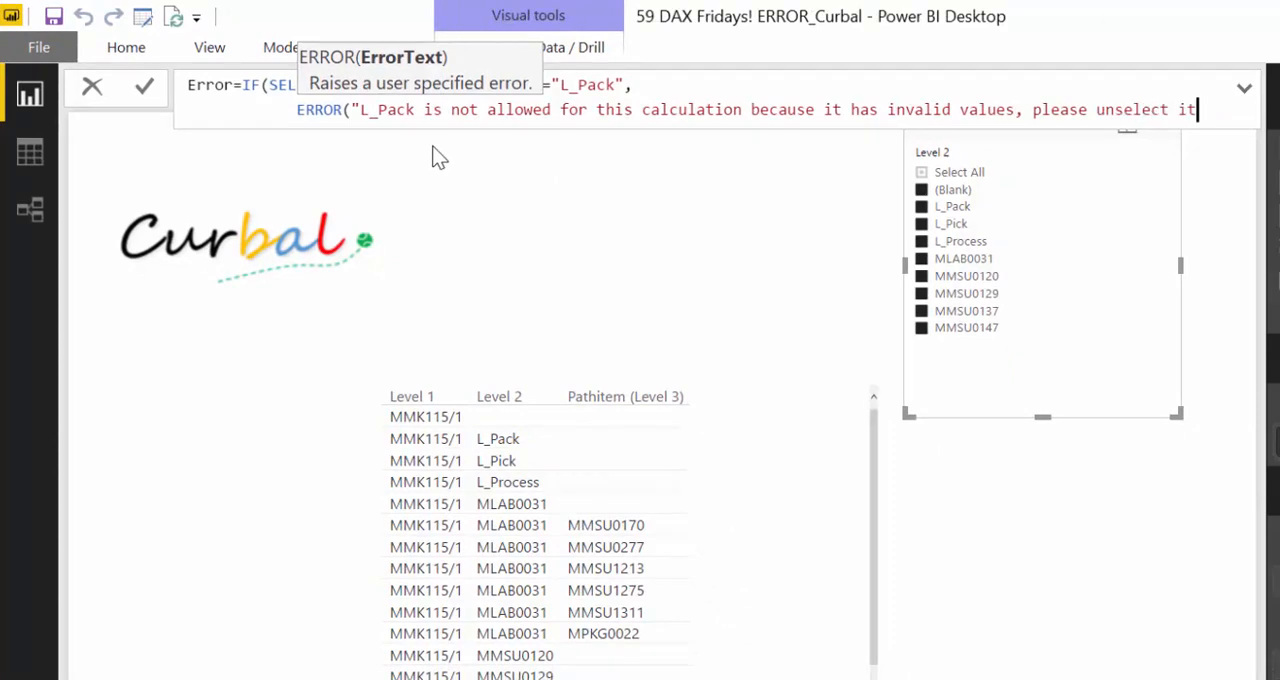
{"action": "type", "text": "\")"}
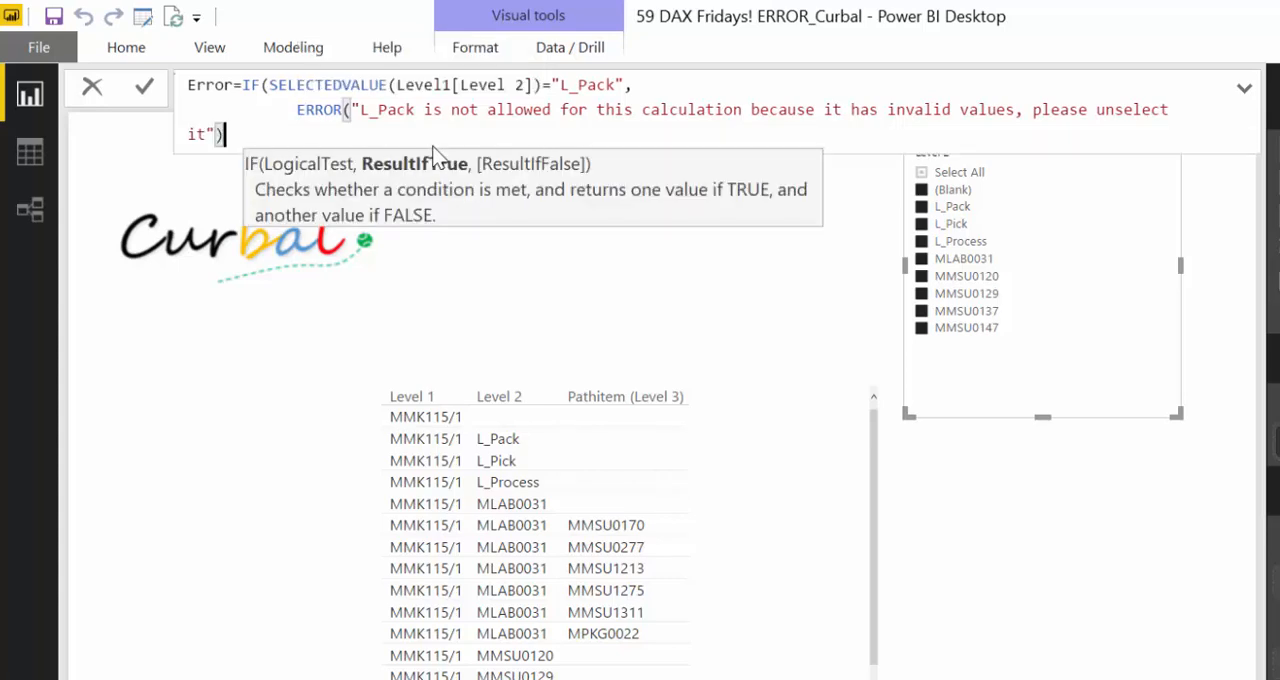
{"action": "type", "text": ","}
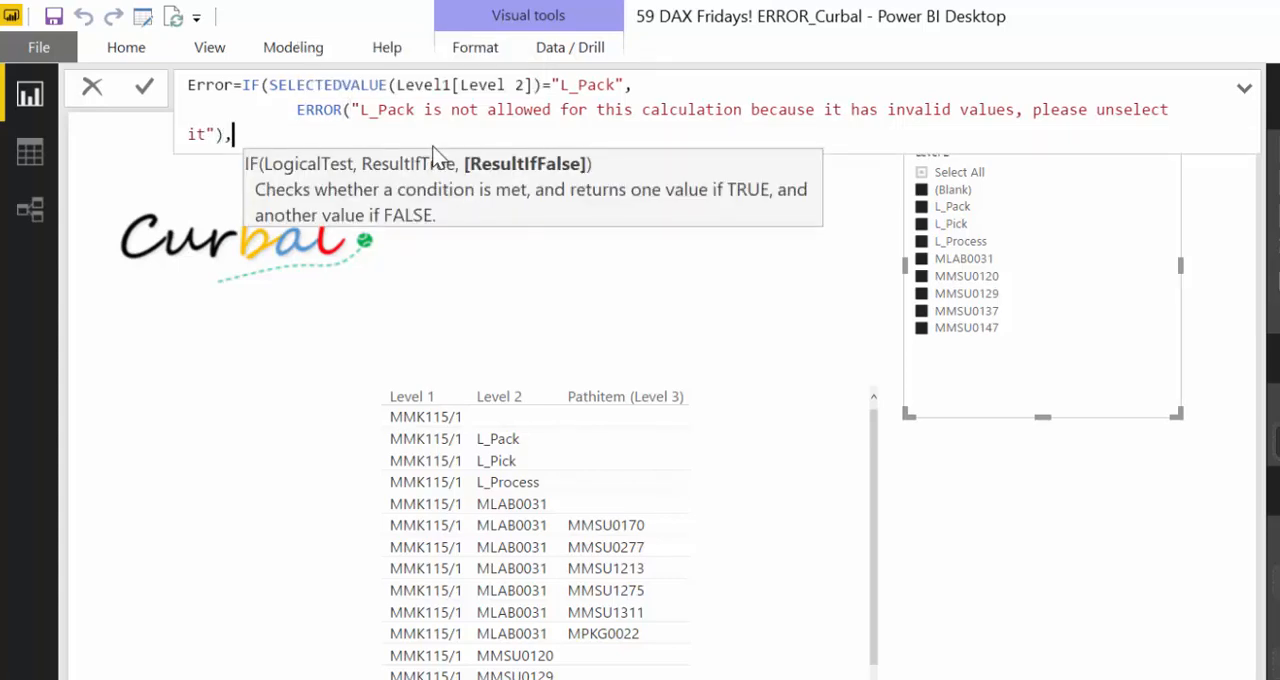
{"action": "type", "text": "coun"}
- Add COUNT(Level1[Level 2]) as the else result, close the parentheses and commit the measure
{"action": "key", "text": "Tab"}
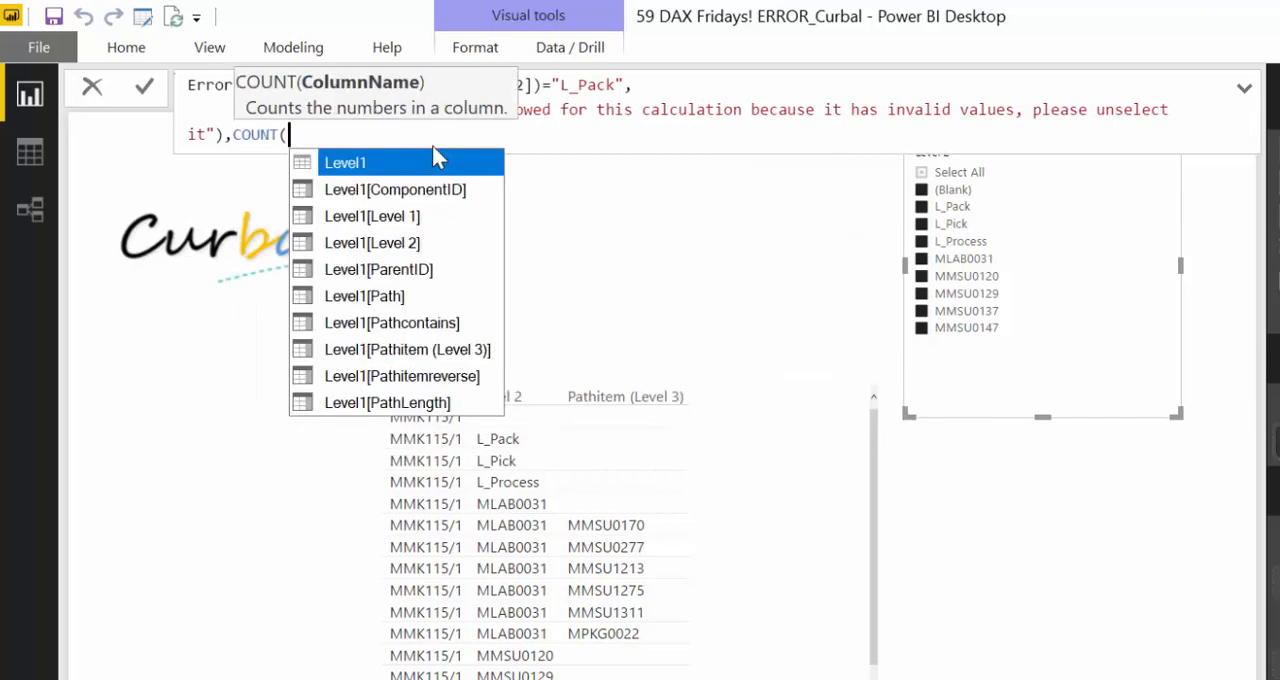
{"action": "type", "text": "levle"}
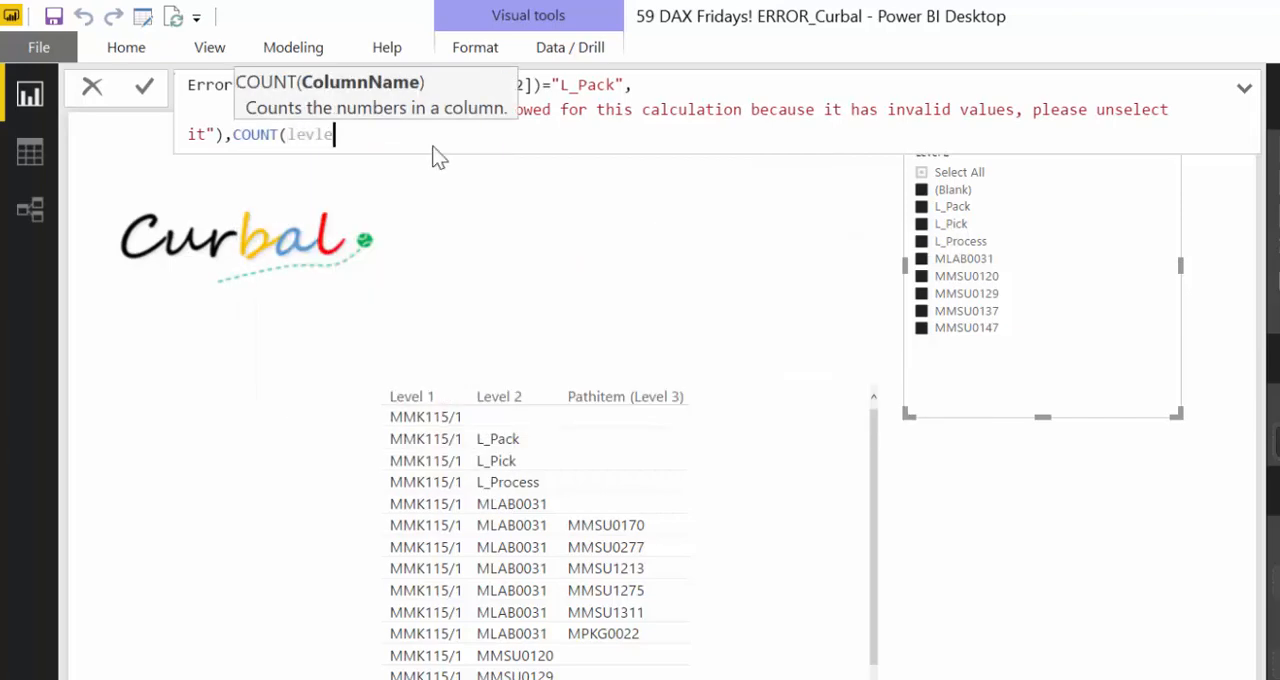
{"action": "key", "text": "BackSpace"}
{"action": "key", "text": "BackSpace"}
{"action": "type", "text": "el"}
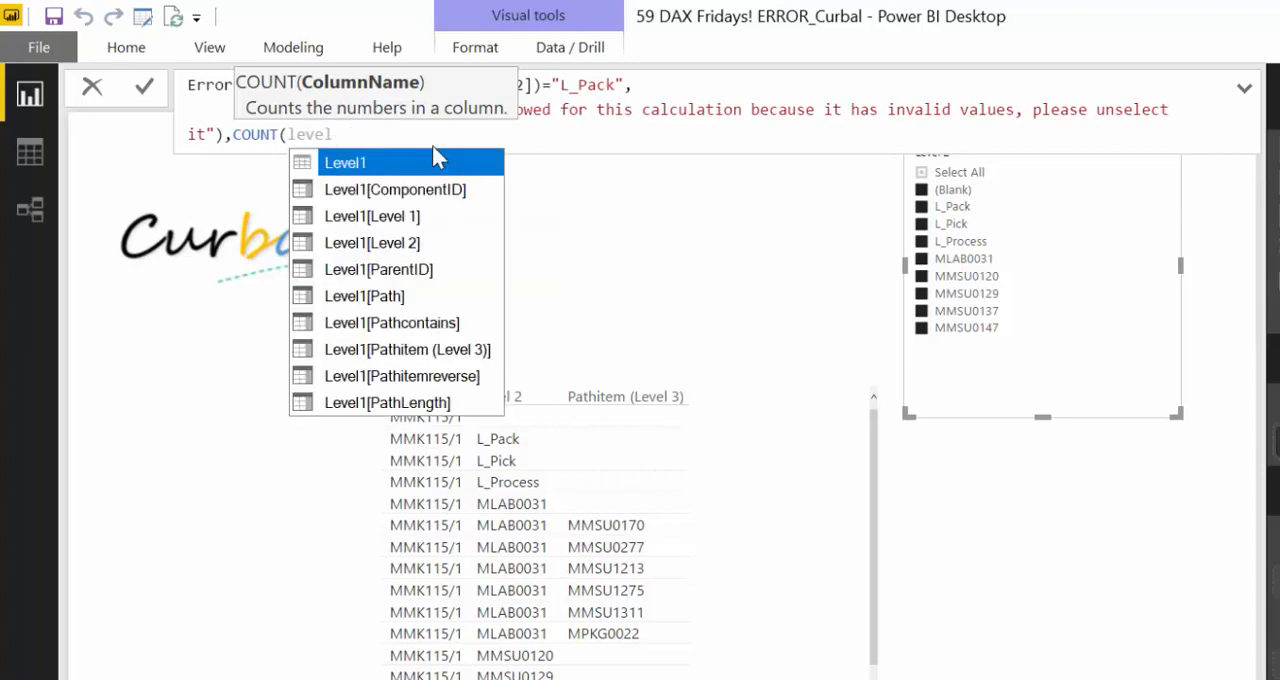
{"action": "key", "text": "Down"}
{"action": "key", "text": "Down"}
{"action": "key", "text": "Tab"}
{"action": "type", "text": ")"}
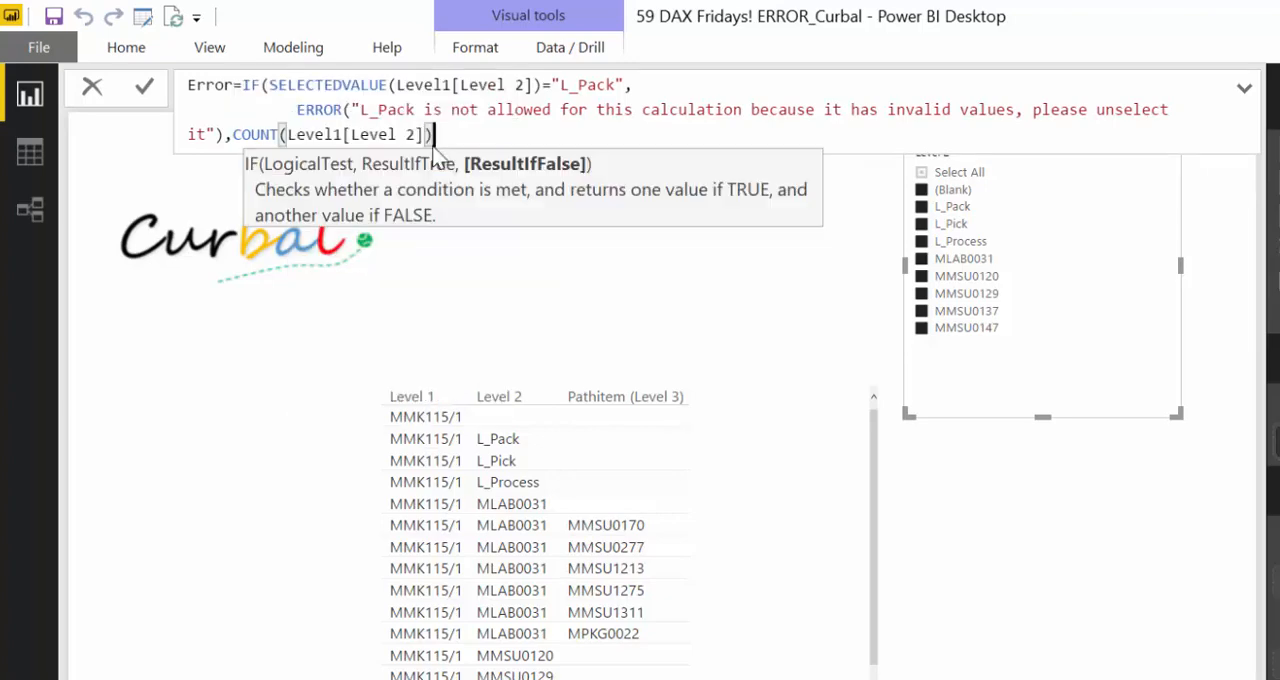
{"action": "type", "text": ")"}
{"action": "key", "text": "Return"}
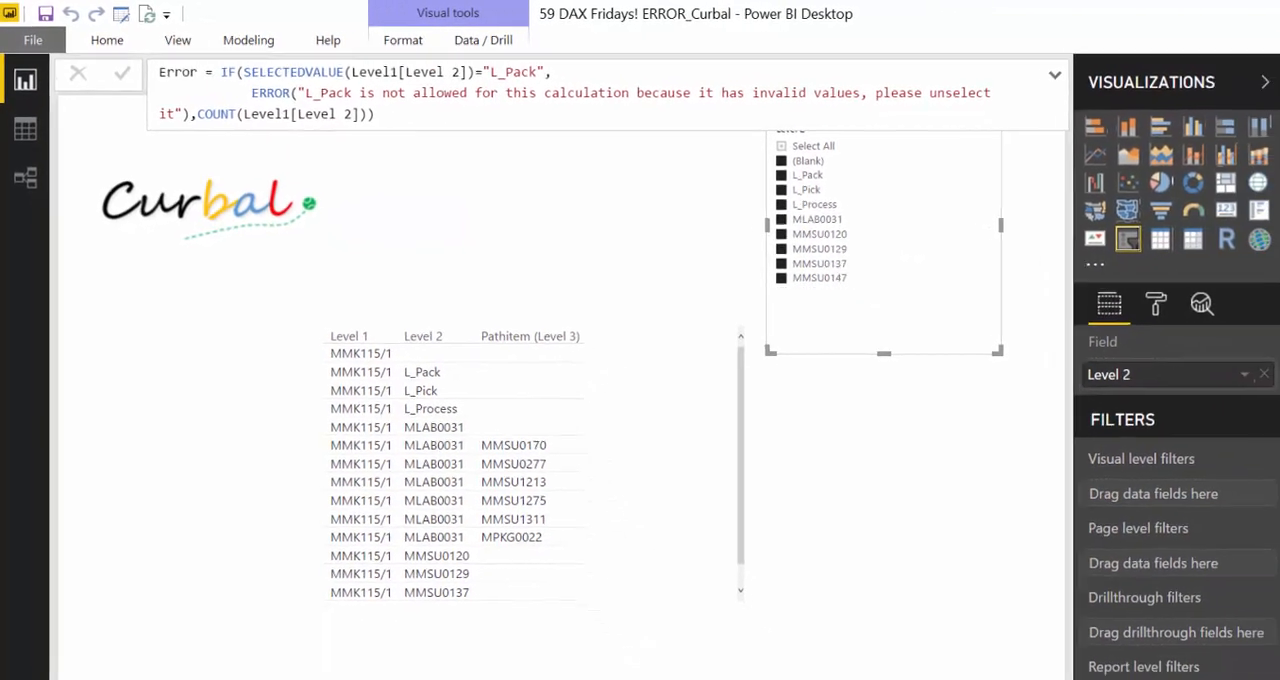
- Add Error to the table visual and read the custom L_Pack error in See details
{"action": "mouse_move", "coordinate": [1255, 229]}
{"action": "left_mouse_down"}
{"action": "mouse_move", "coordinate": [657, 344]}
{"action": "mouse_move", "coordinate": [594, 391]}
{"action": "left_mouse_up"}
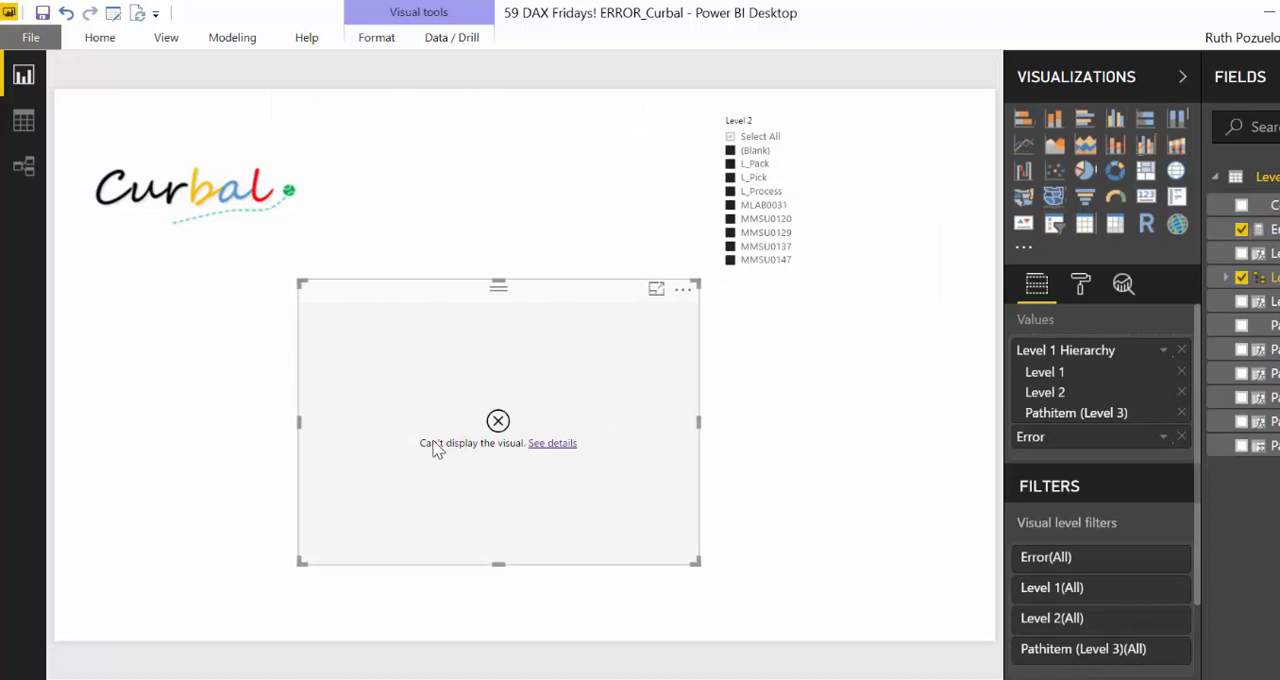
{"action": "left_click", "coordinate": [556, 447]}
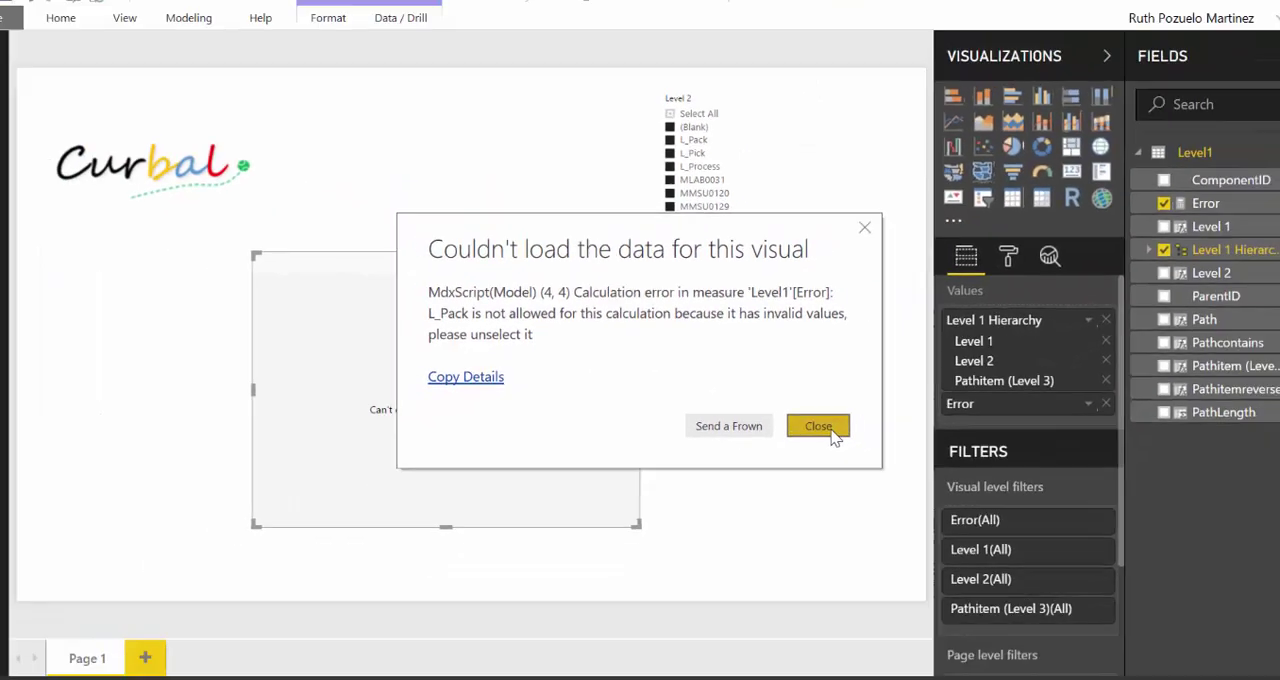
{"action": "left_click", "coordinate": [827, 430]}
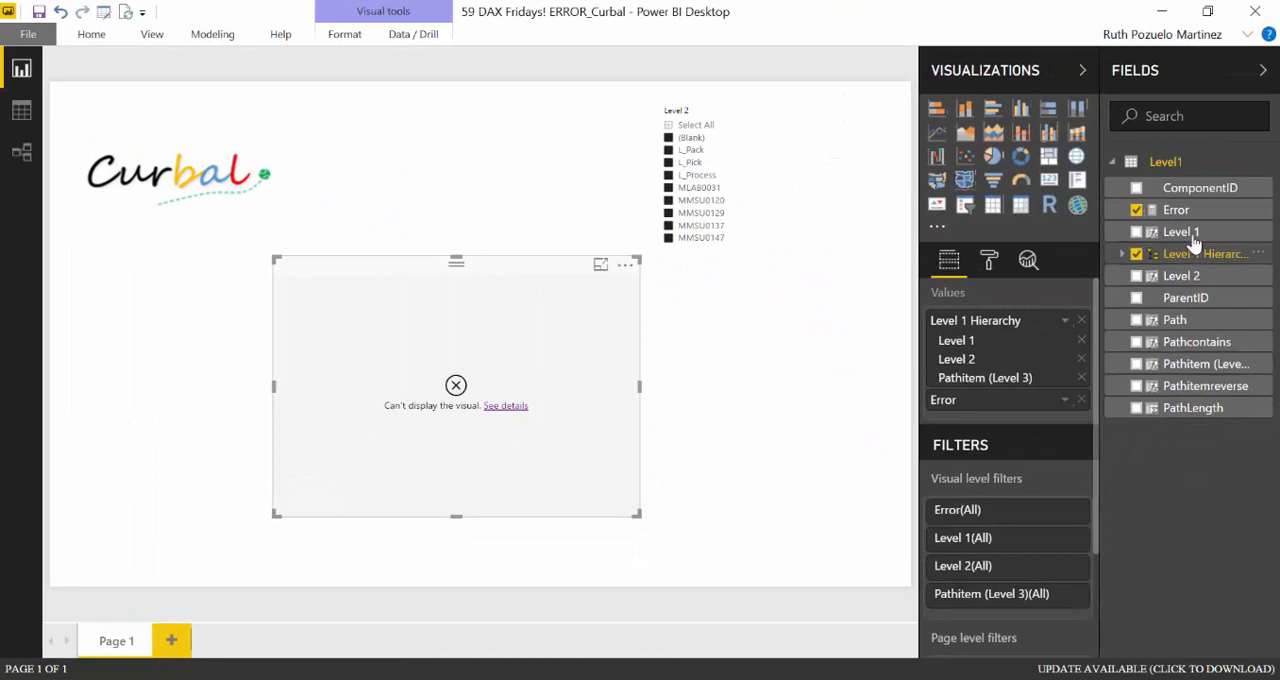
- Append a full stop after "unselect it" in the Error message and commit
{"action": "left_click", "coordinate": [1172, 214]}
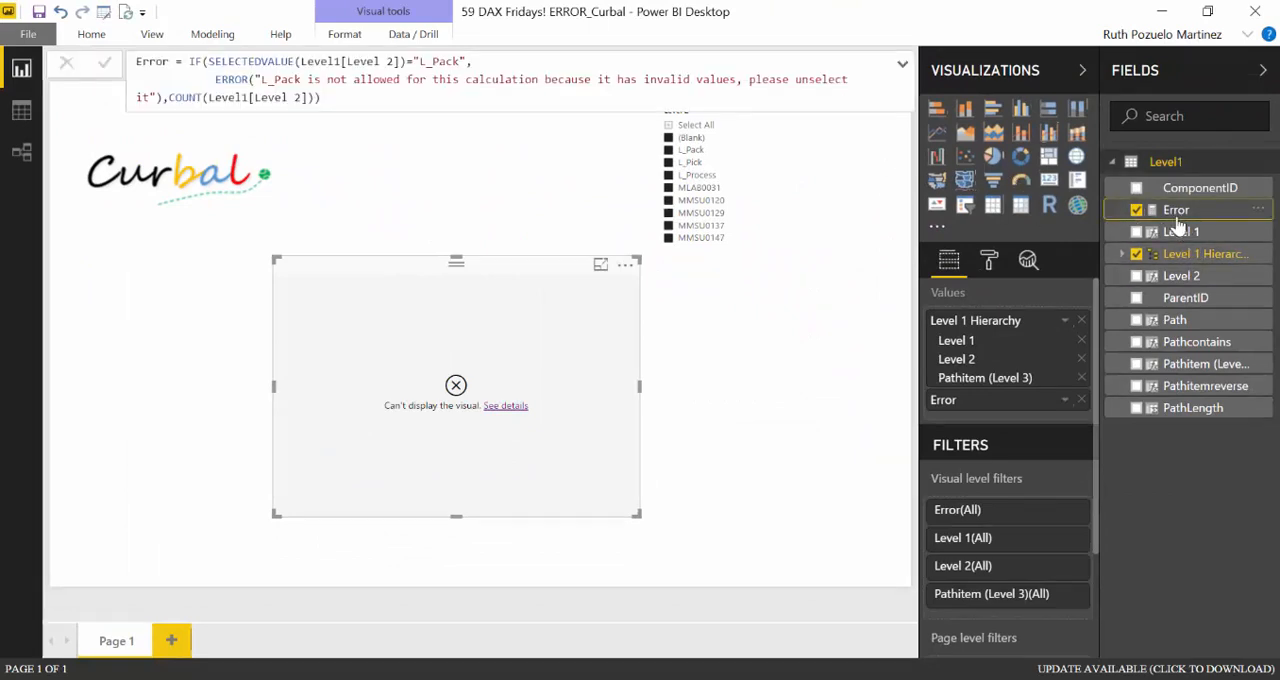
{"action": "left_click", "coordinate": [150, 97]}
{"action": "type", "text": "."}
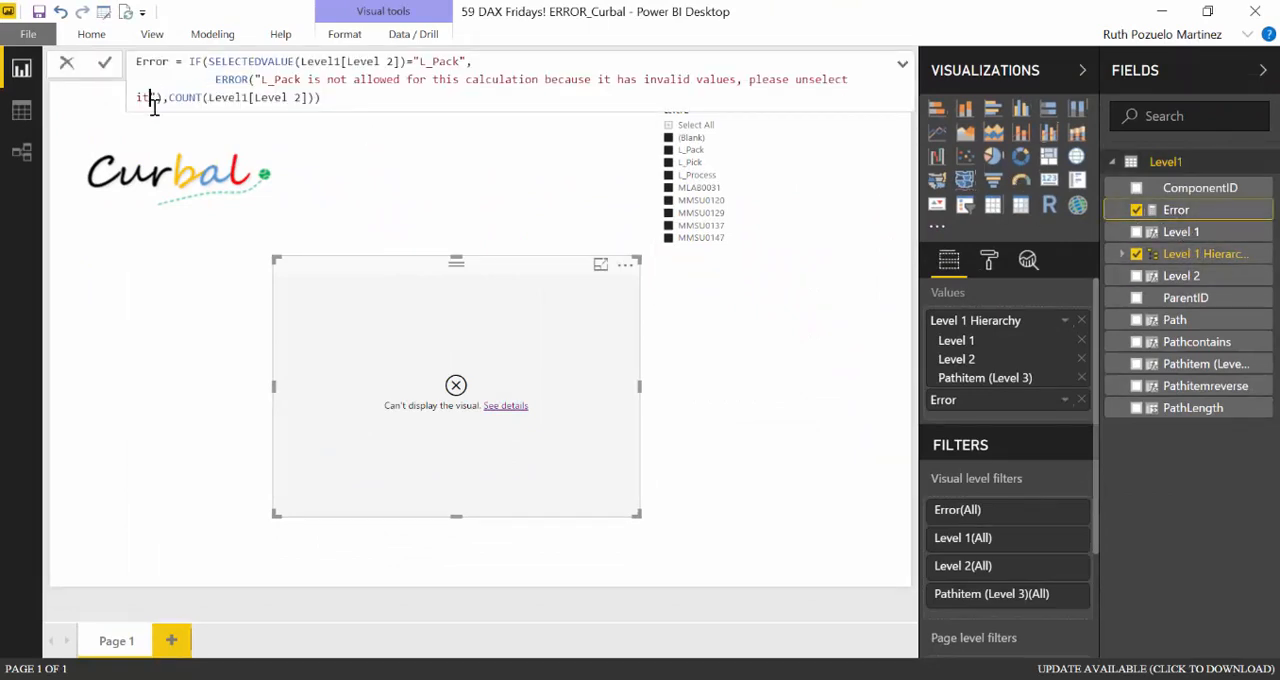
{"action": "key", "text": "Return"}
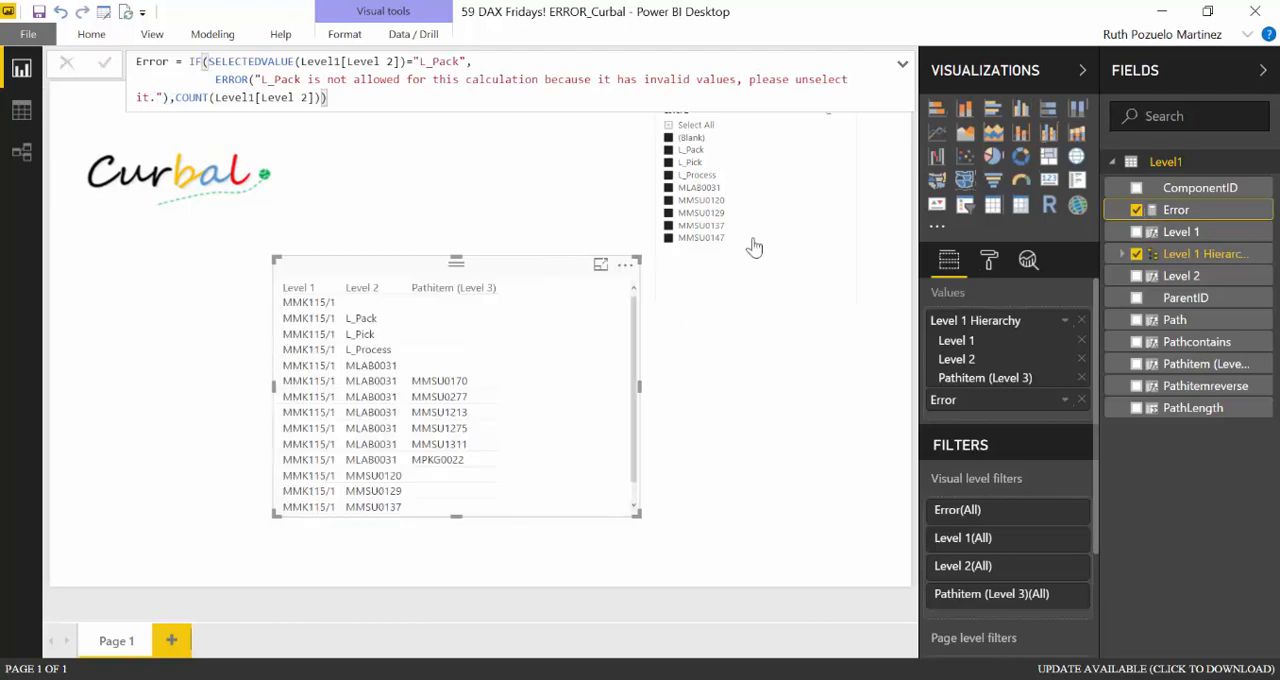
- Re-include L_Pack to confirm the error details, then exclude it so Error totals 13
{"action": "left_click", "coordinate": [693, 152], "text": "ctrl"}
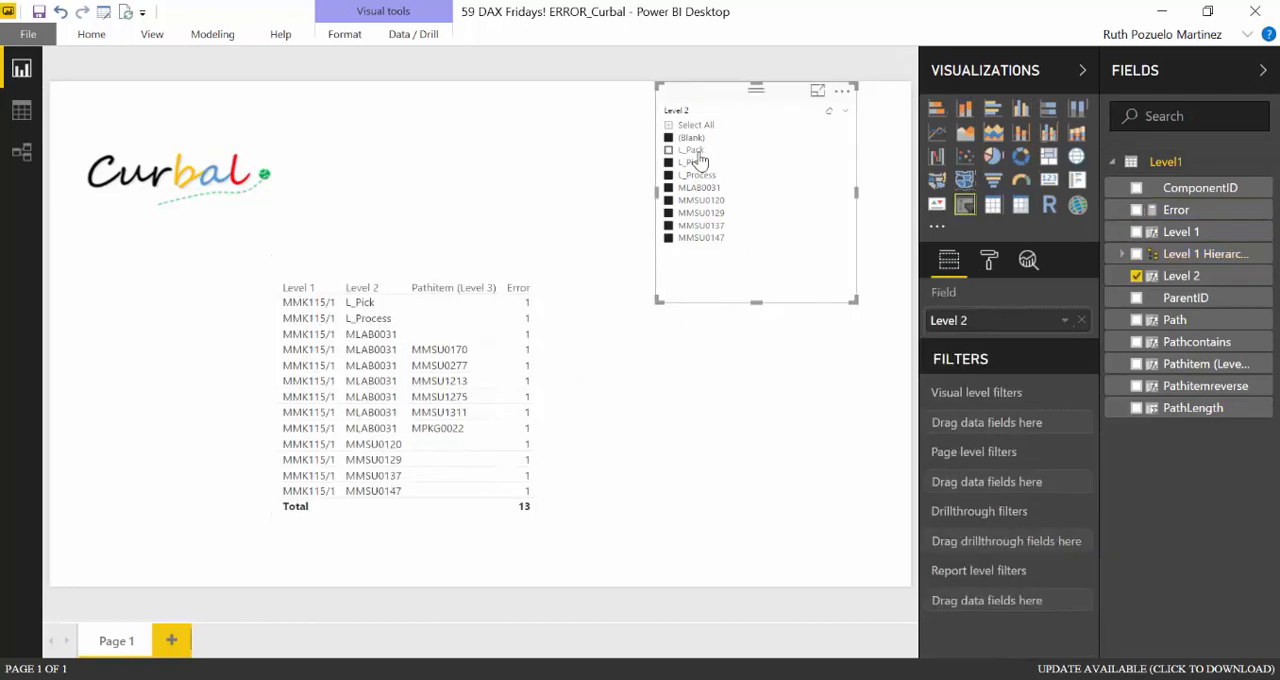
{"action": "left_click", "coordinate": [691, 150], "text": "ctrl"}
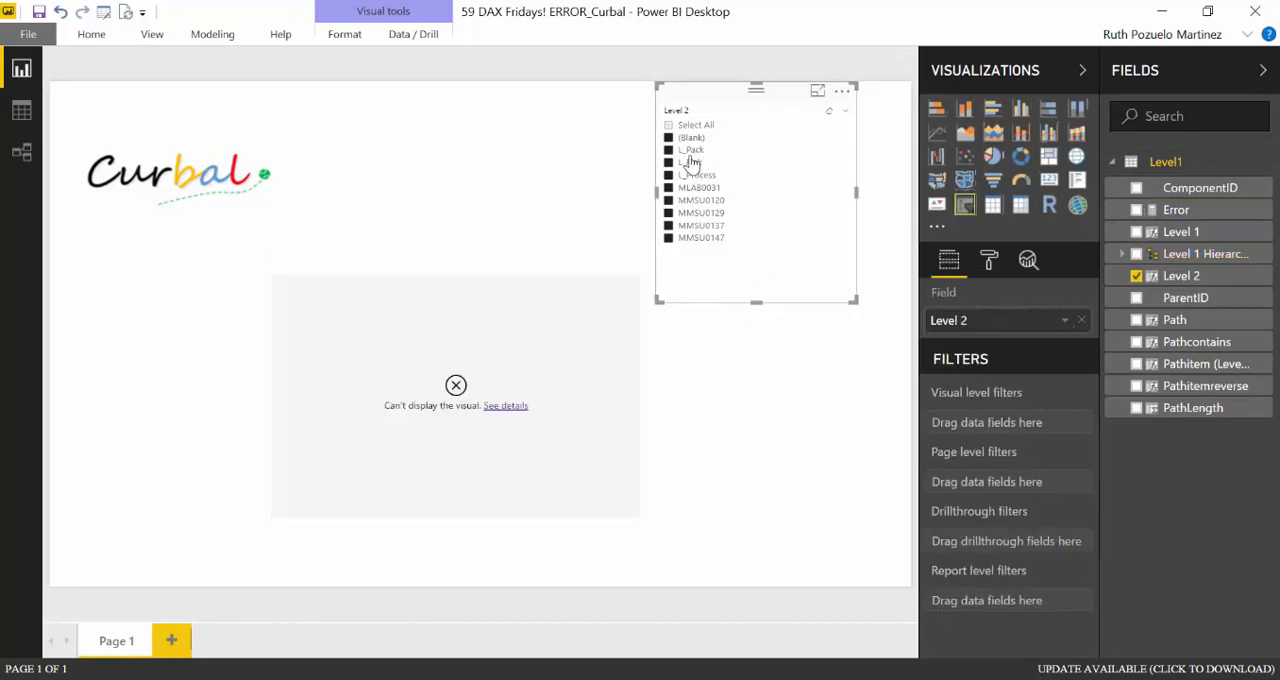
{"action": "left_click", "coordinate": [518, 407]}
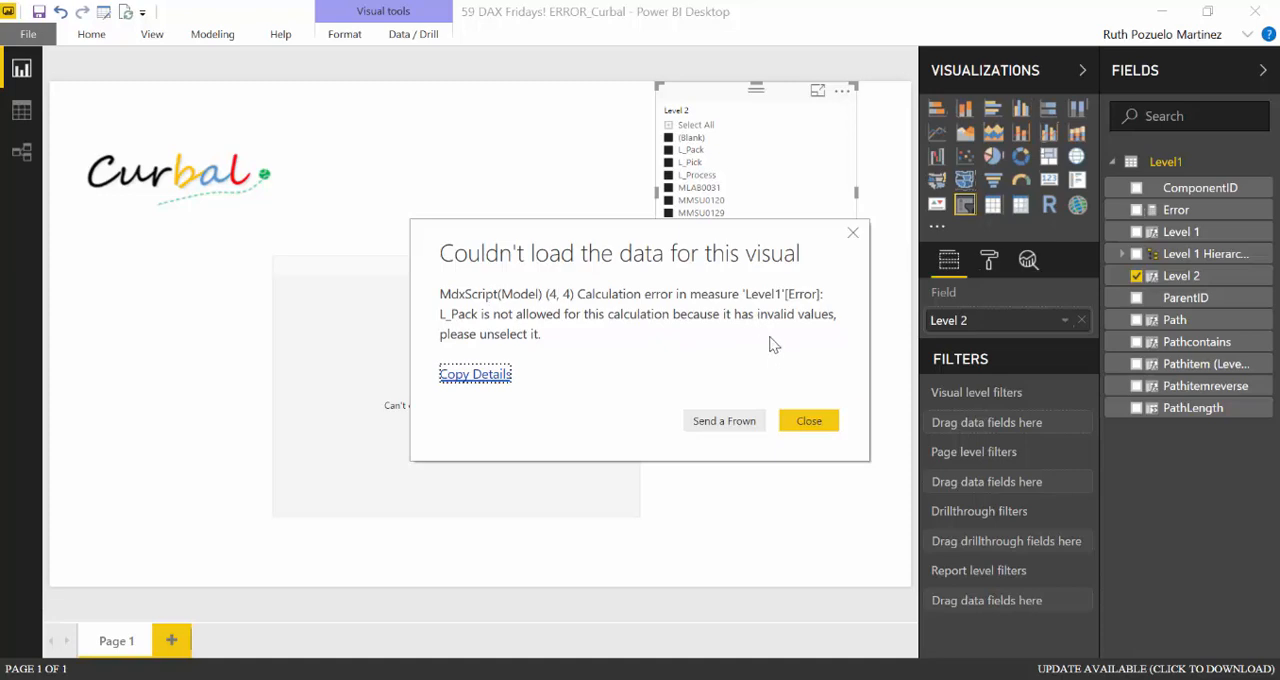
{"action": "left_click", "coordinate": [808, 421]}
{"action": "left_click", "coordinate": [690, 150]}
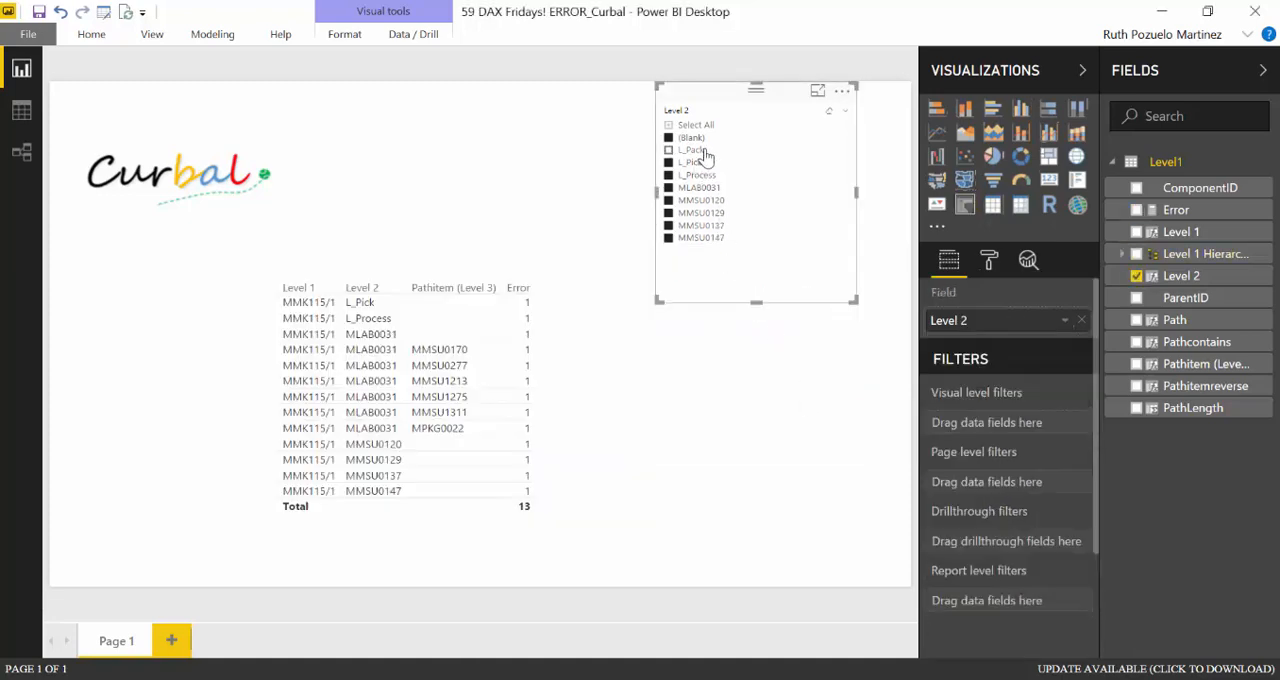